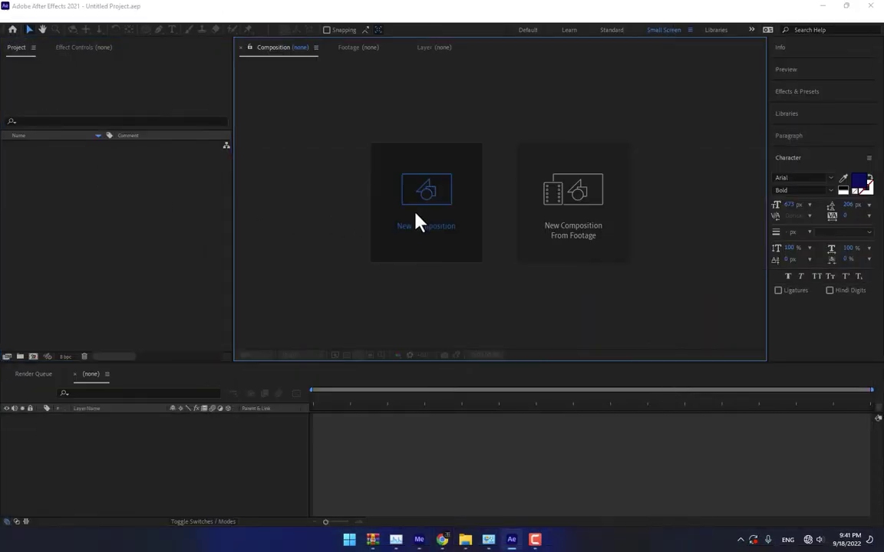
Create a composition named 'Pastiche' with a duration of 0:00:06:00
left_click(415, 214)
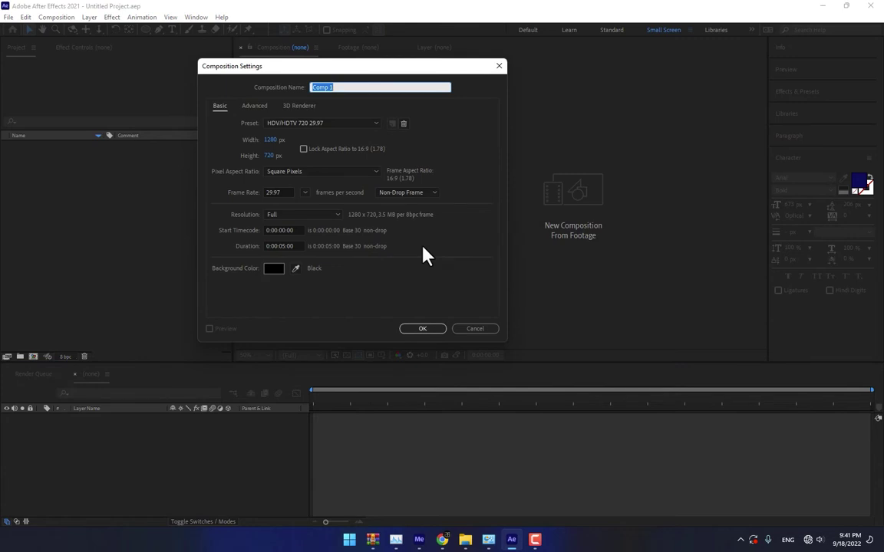
type("Pastiche")
left_click(284, 245)
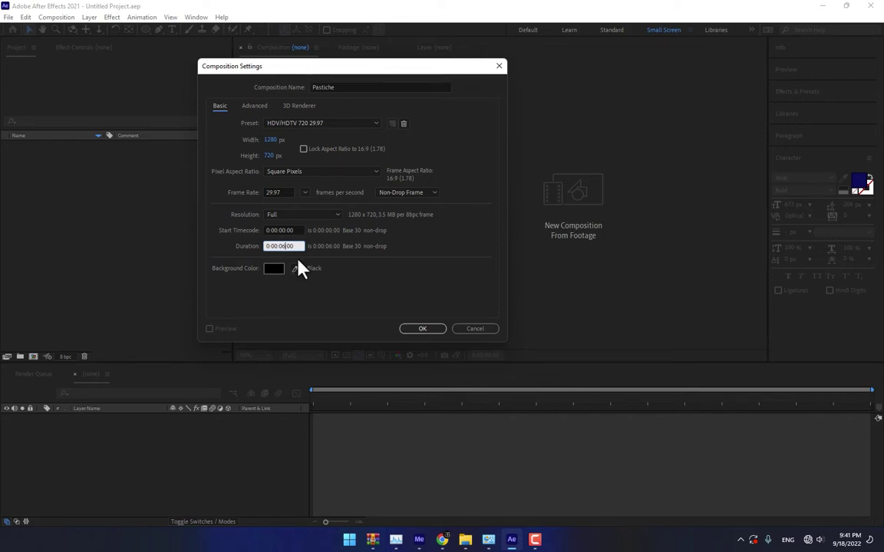
key("BackSpace")
type("6")
left_click(406, 330)
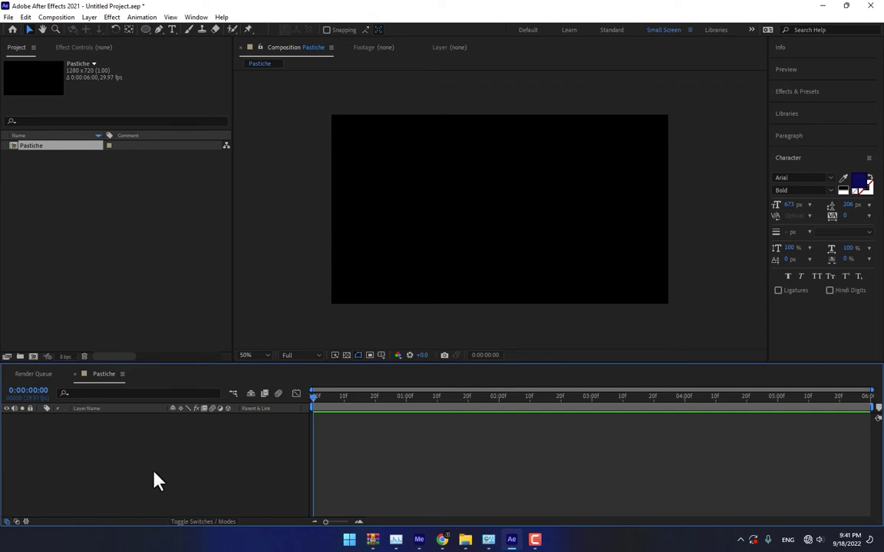
Add a white solid layer named 'BG' and lock it
key("ctrl+y")
type("BG")
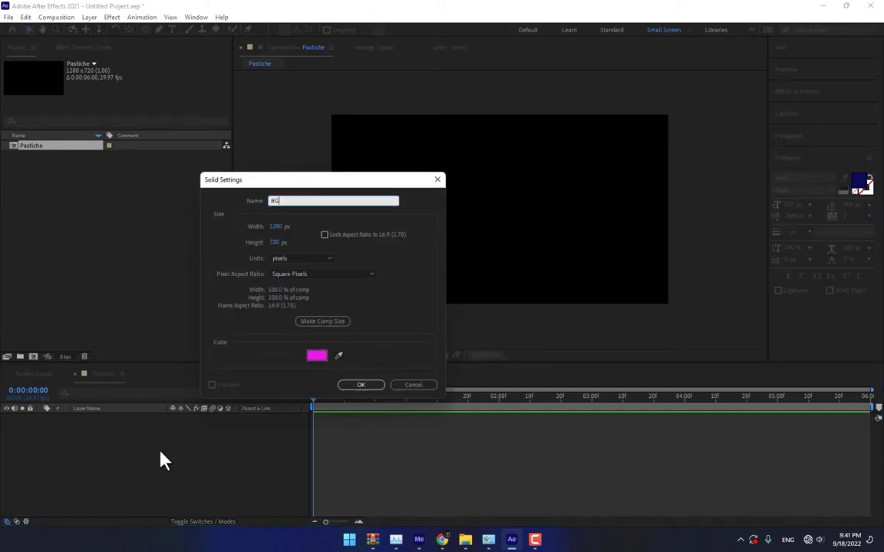
left_click(340, 357)
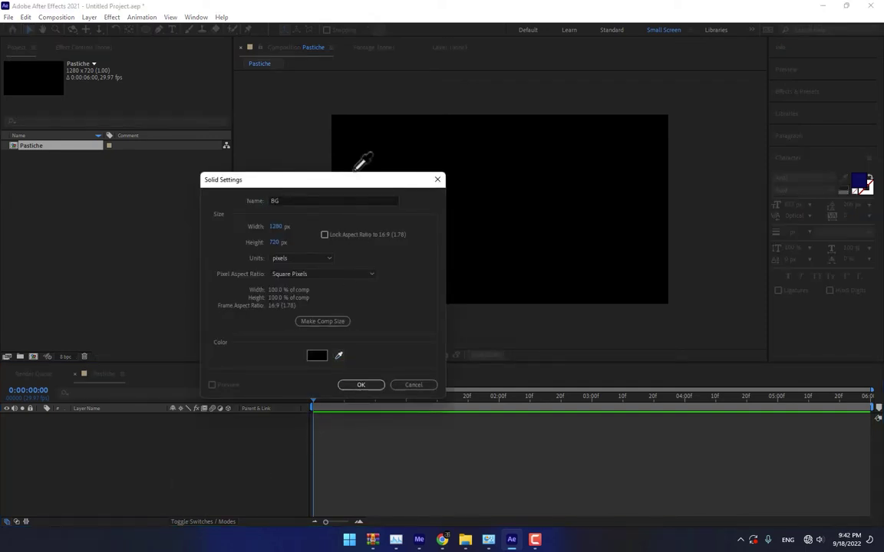
left_click(339, 197)
left_click(361, 385)
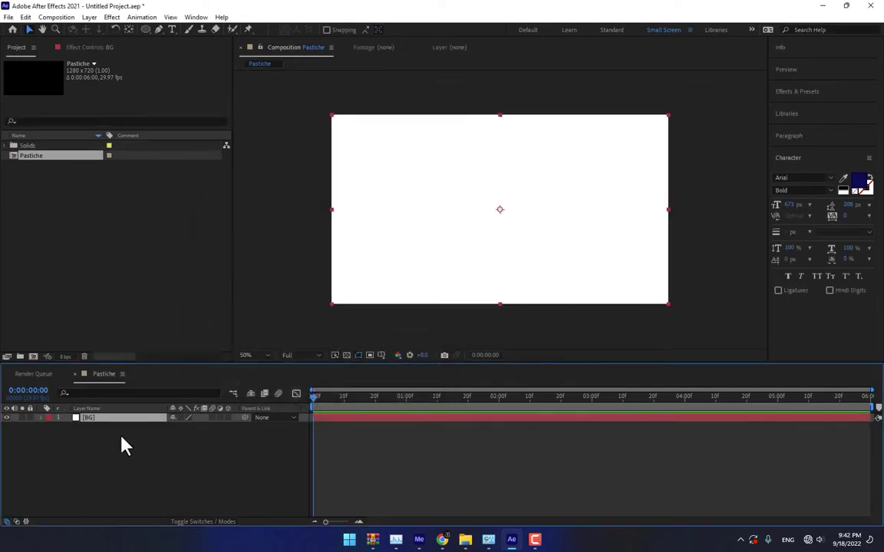
left_click(30, 417)
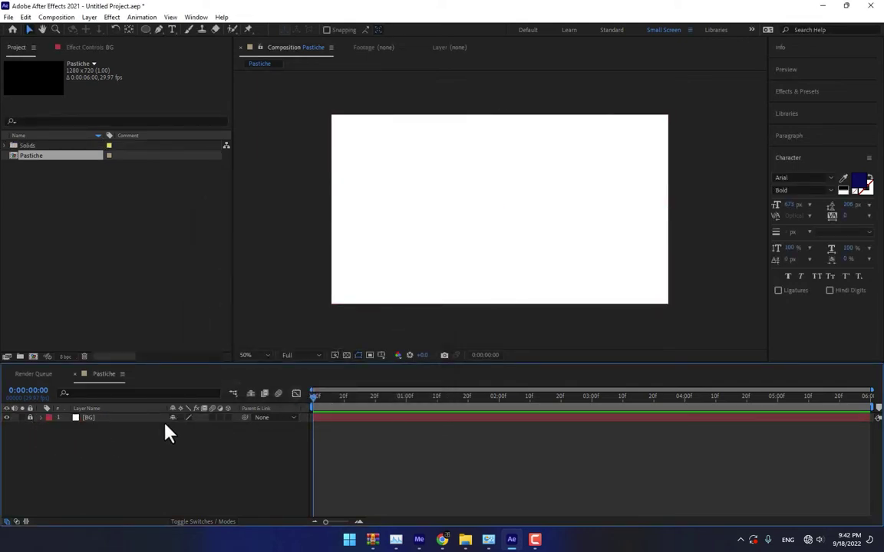
Fit the view at full resolution and show the title/action safe guides
left_click(247, 356)
key("Escape")
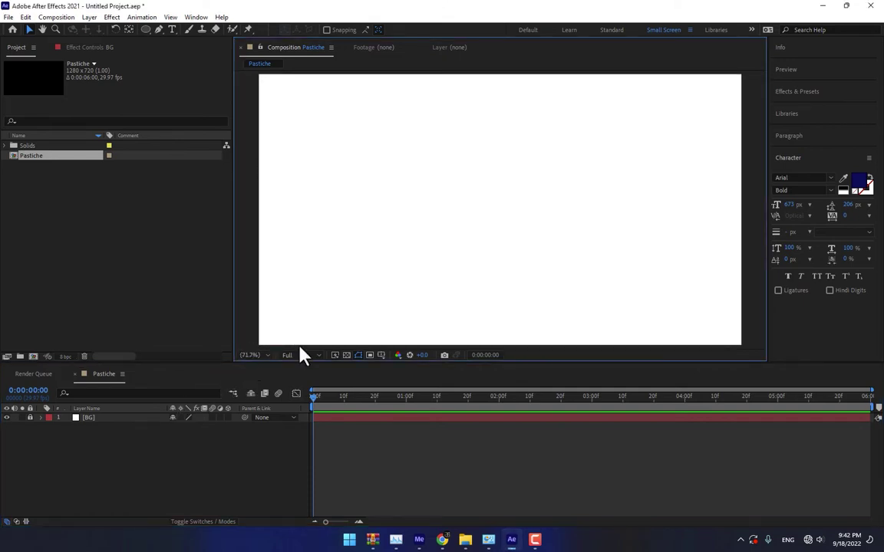
left_click(303, 355)
left_click(305, 384)
left_click(380, 355)
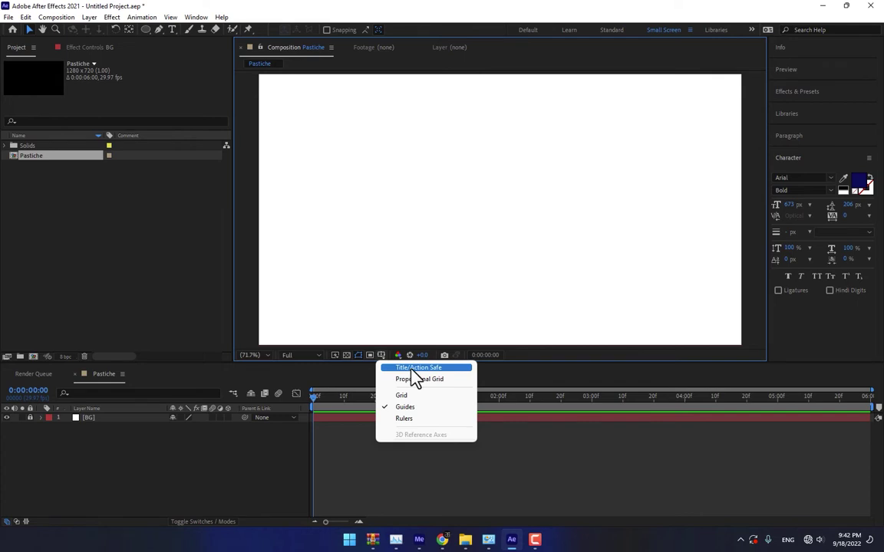
left_click(415, 369)
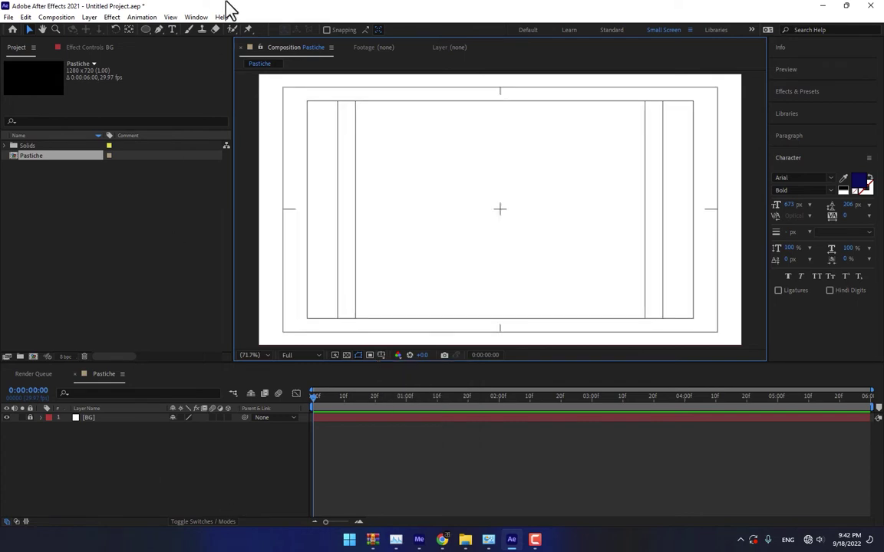
Add a '3' text layer, centre it and its anchor point, then lock it
left_click(173, 30)
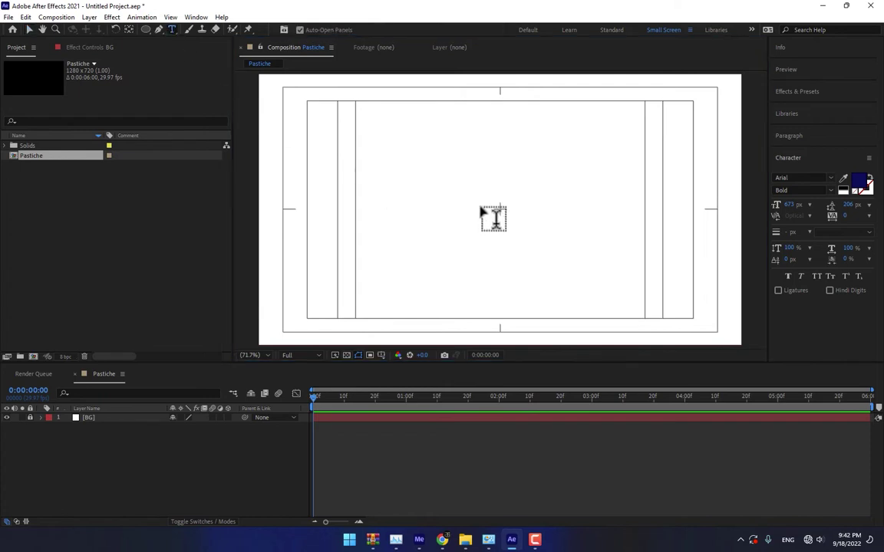
left_click(509, 218)
type("3")
left_click(29, 30)
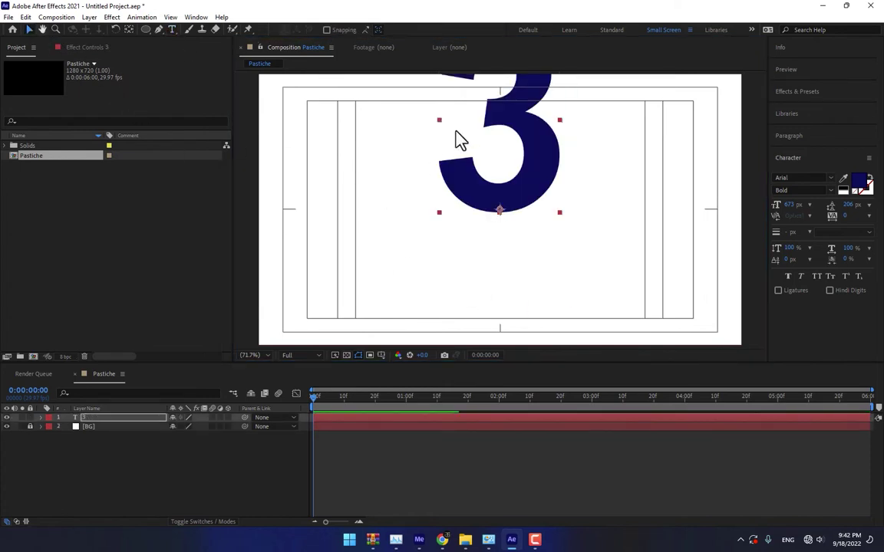
left_click_drag(525, 129, 522, 226)
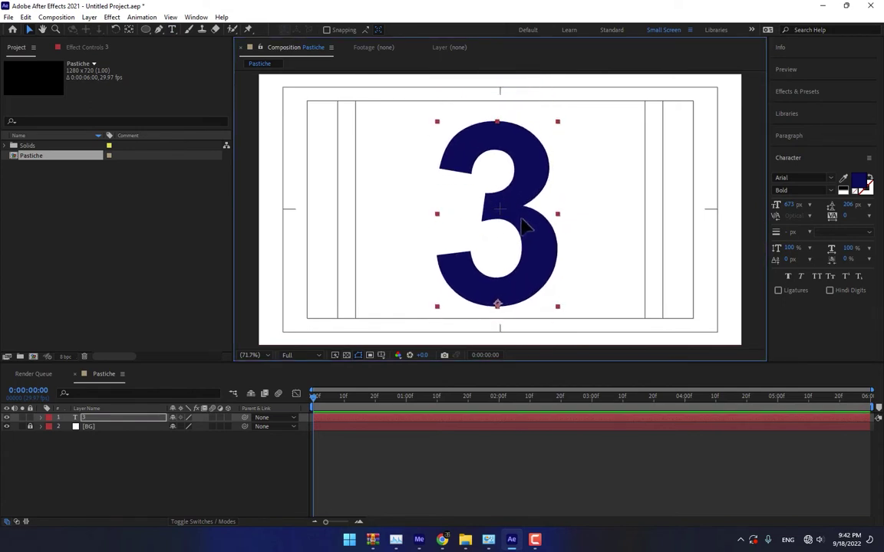
key("ctrl+alt+Home")
left_click(30, 417)
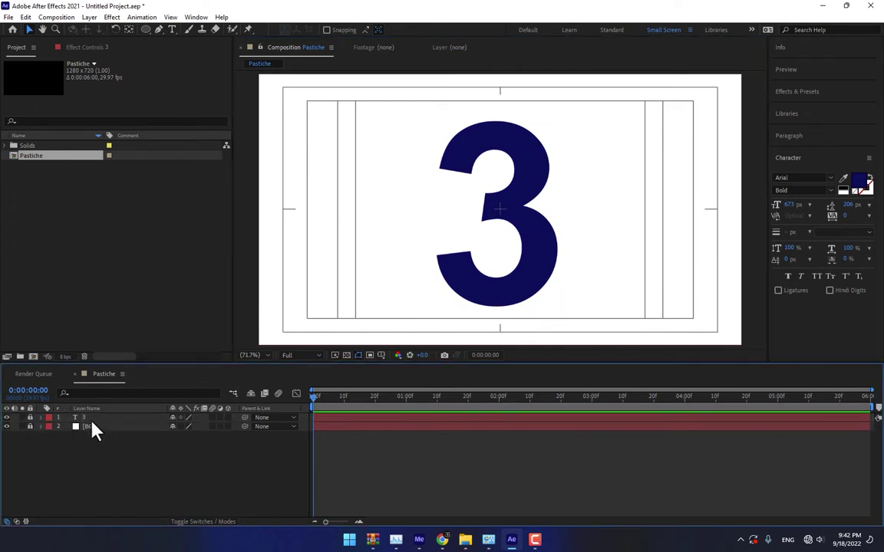
Add a new solid layer named 'Dots' from the timeline
right_click(154, 478)
mouse_move(215, 352)
left_click(322, 377)
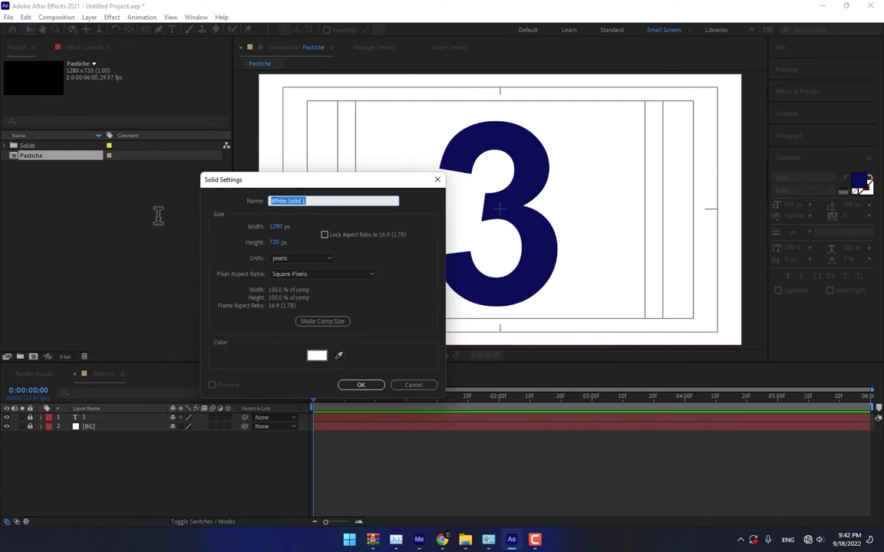
type("Dots")
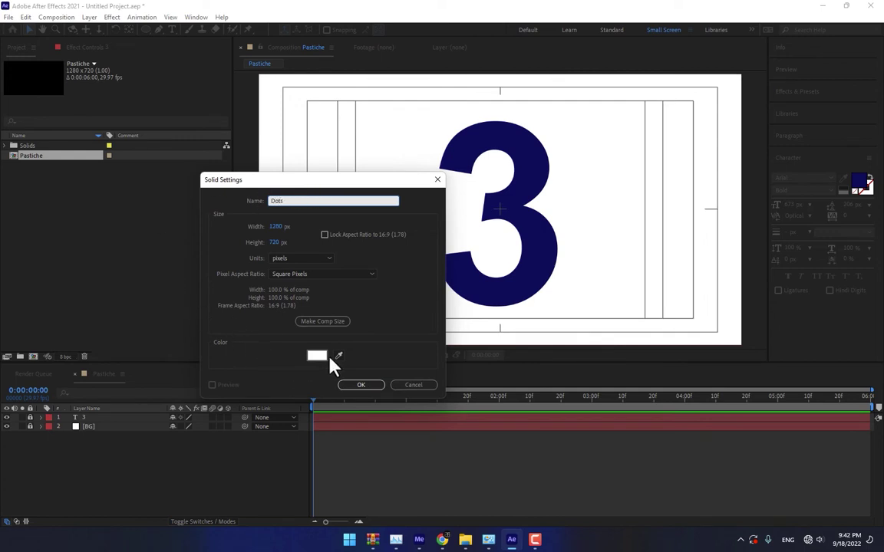
left_click(360, 384)
Import the Ae app icon image ae-appicon-noshadow-1024.png into the project
double_click(130, 285)
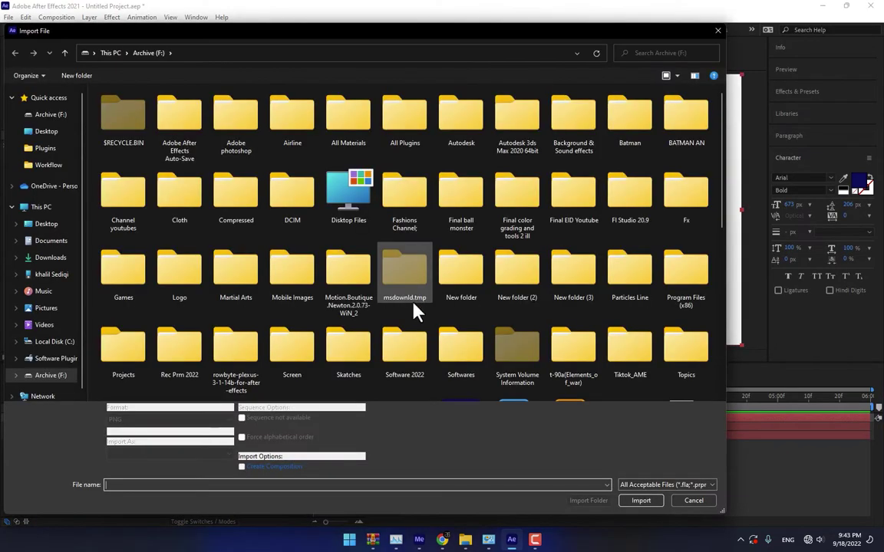
scroll(431, 290, "up", 10)
scroll(442, 286, "down", 4)
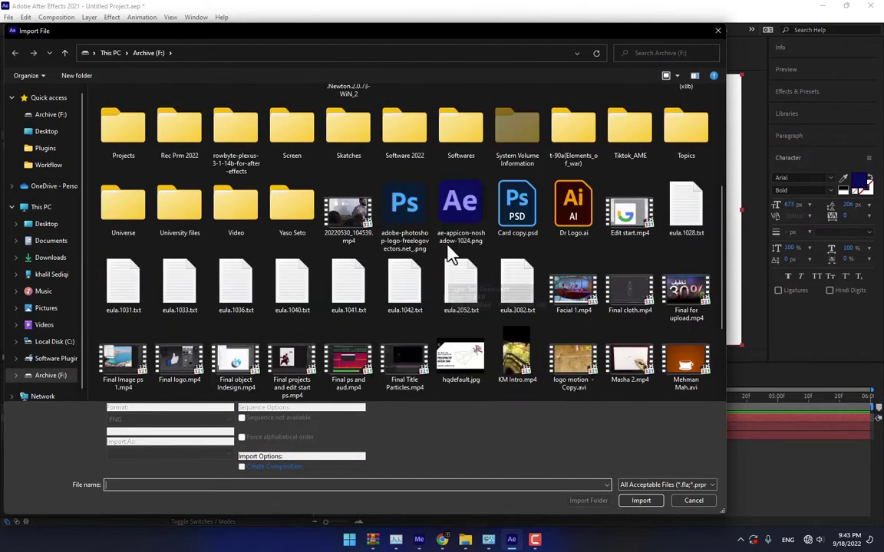
double_click(464, 207)
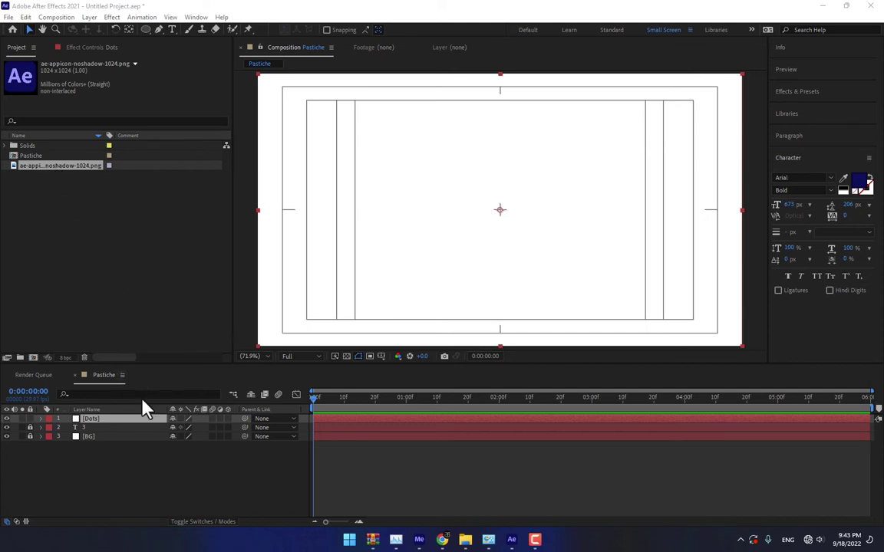
Recolour the Dots solid with the navy sampled from the Ae logo
left_click(96, 419)
key("ctrl+shift+y")
left_click(774, 379)
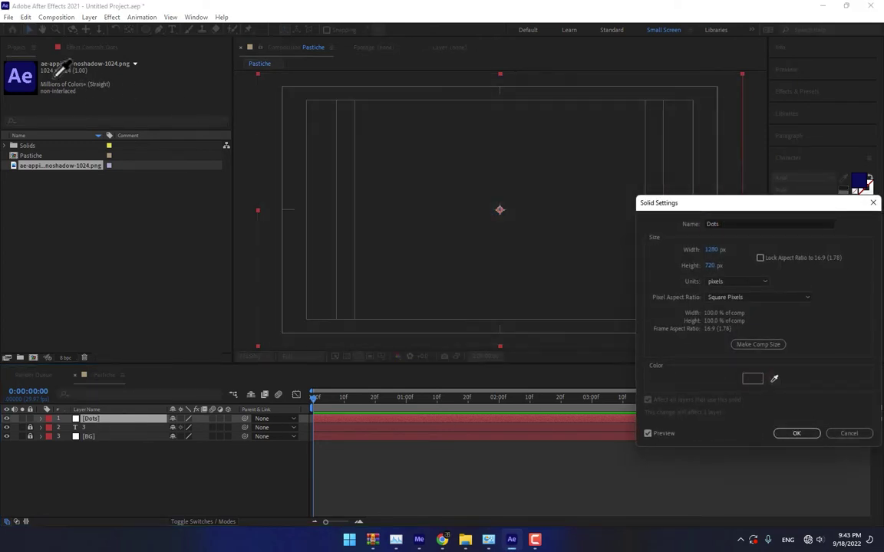
left_click(22, 60)
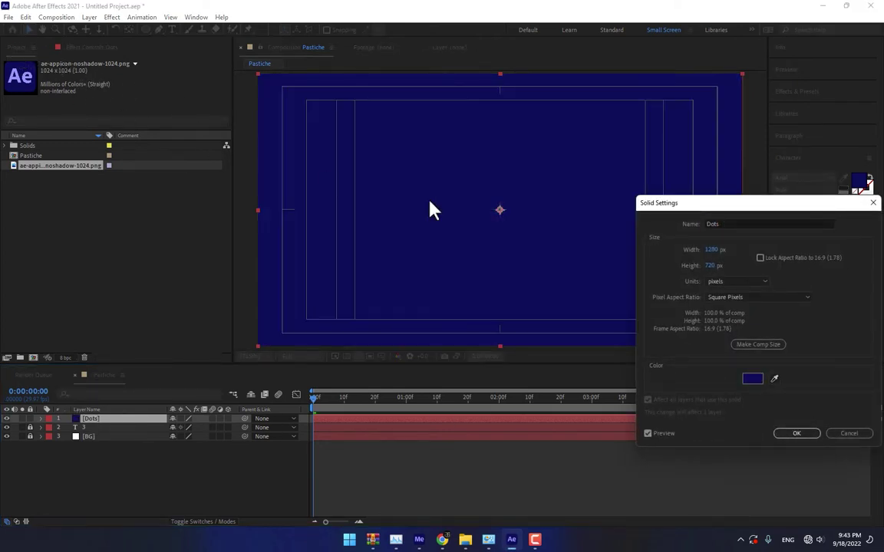
left_click(798, 434)
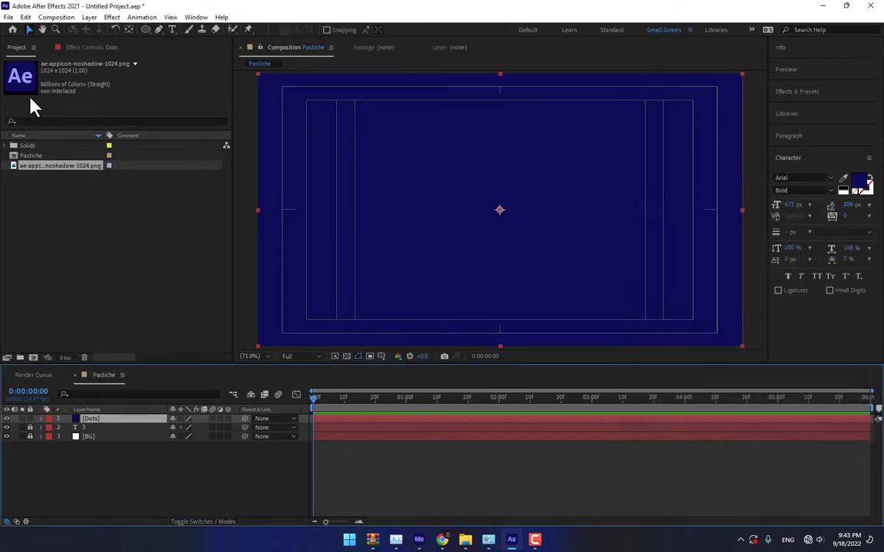
Hide Dots, recolour the '3' light purple 7777BD, and relock it
left_click(7, 419)
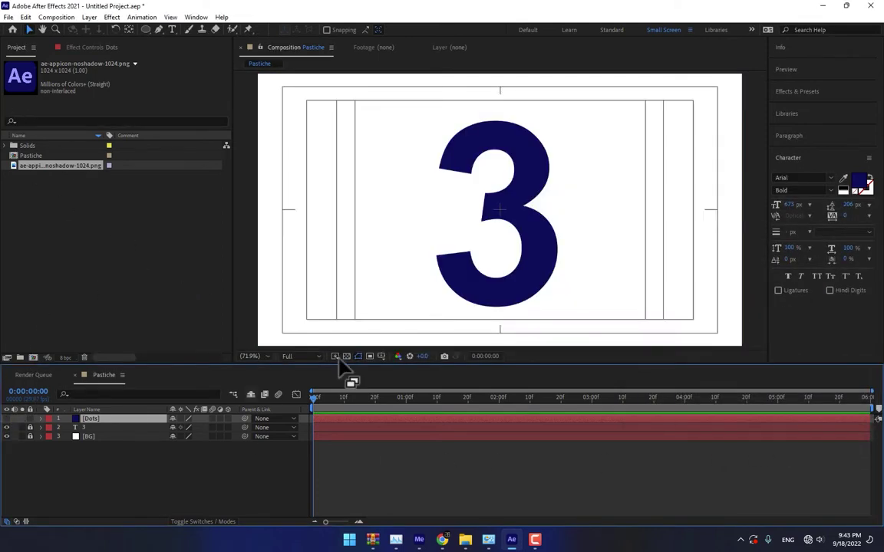
scroll(460, 153, "up", 1)
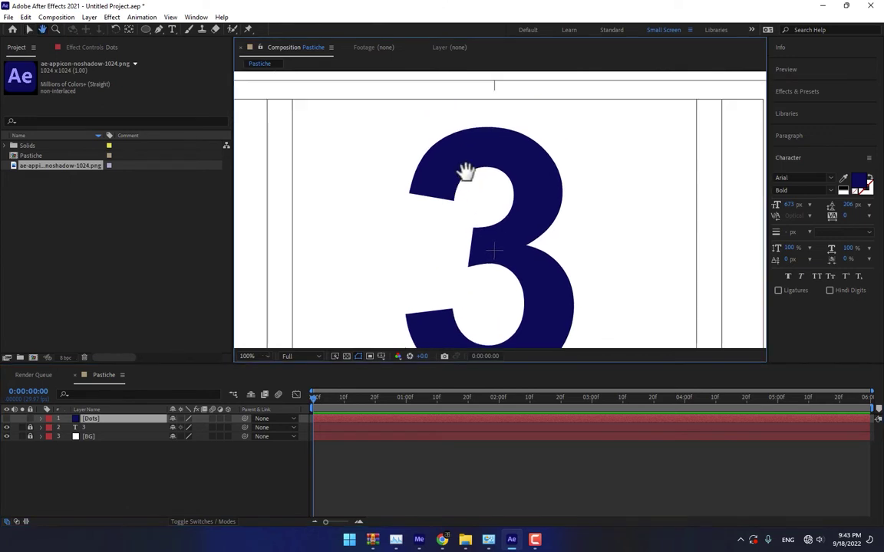
left_click(30, 427)
left_click(86, 428)
left_click(859, 181)
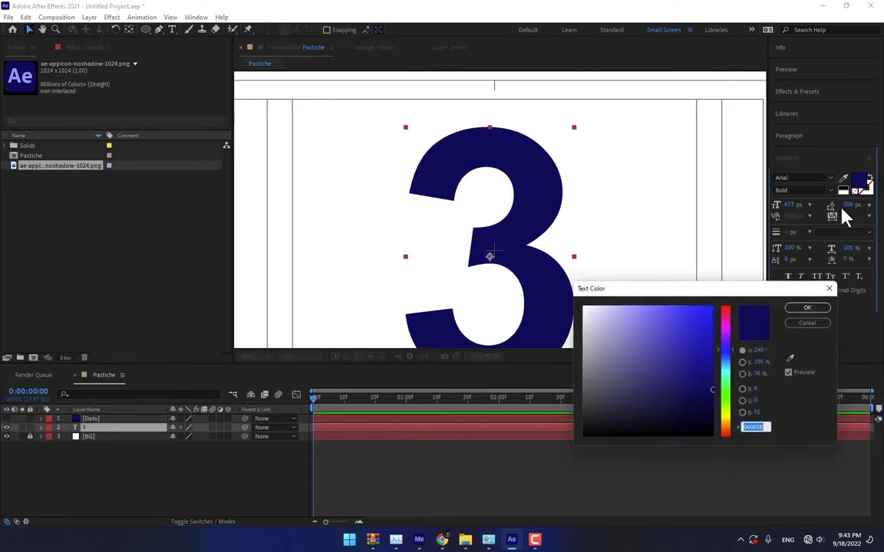
left_click(630, 339)
left_click(807, 308)
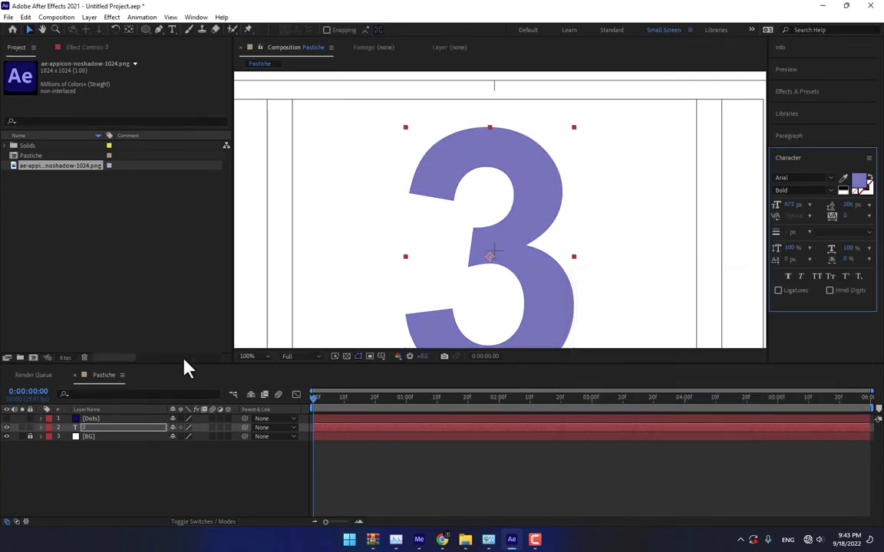
left_click(30, 427)
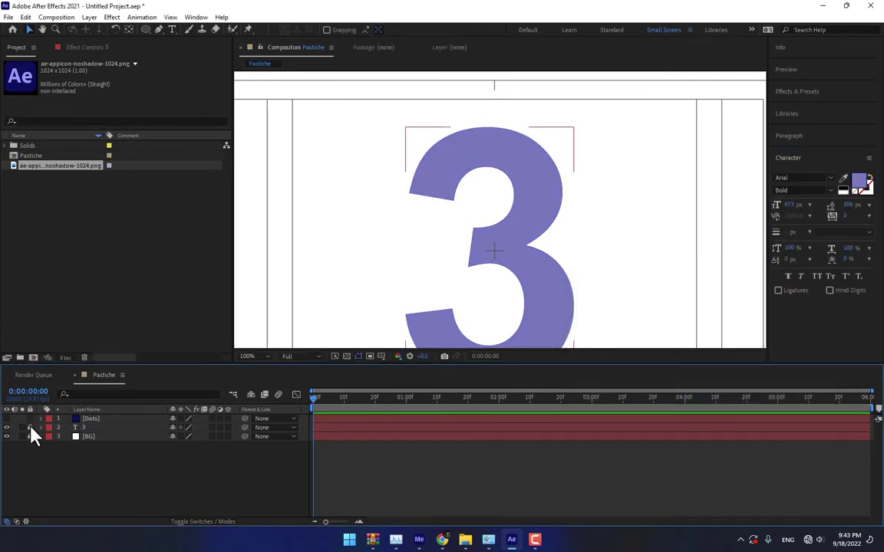
left_click(88, 419)
left_click(147, 32)
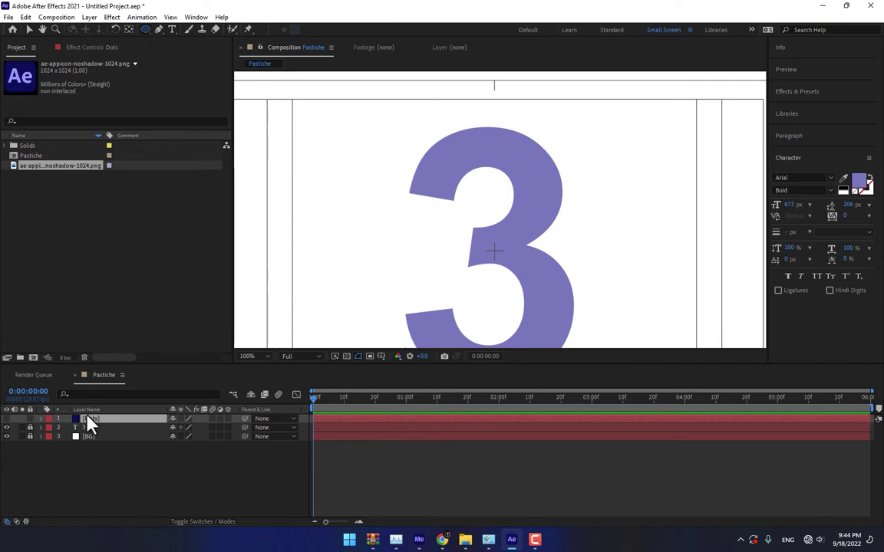
Mask the Dots solid to a small circle on the top edge of the 3
key("grave")
key("period")
key("period")
key("period")
key("period")
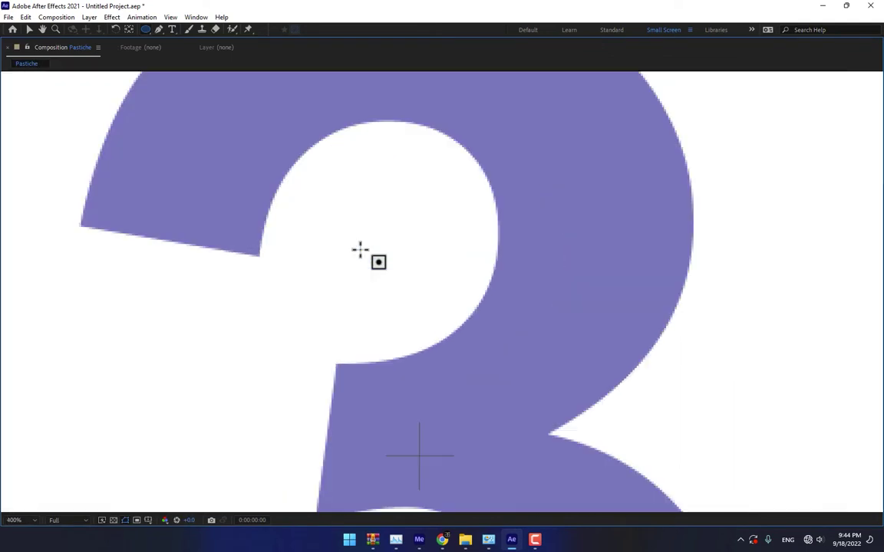
left_click_drag(241, 185, 432, 334)
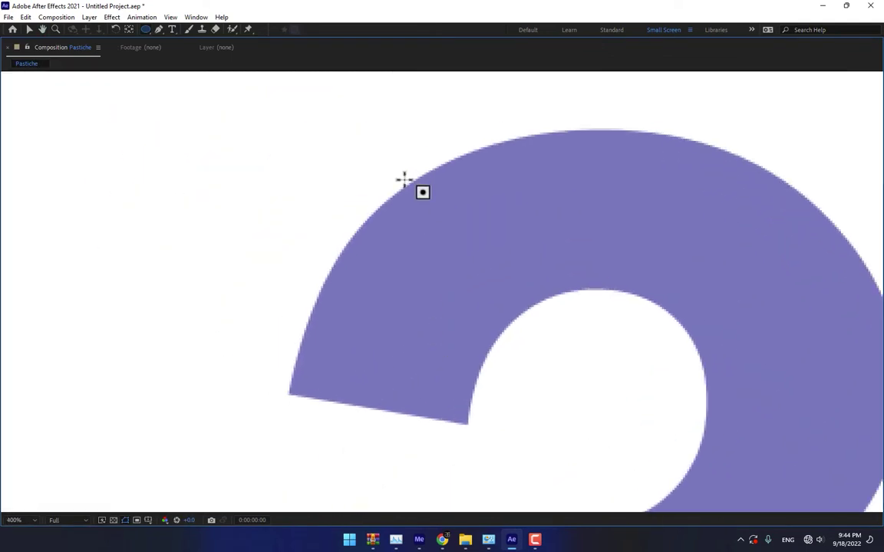
left_click_drag(413, 188, 427, 201)
left_click(30, 29)
key("grave")
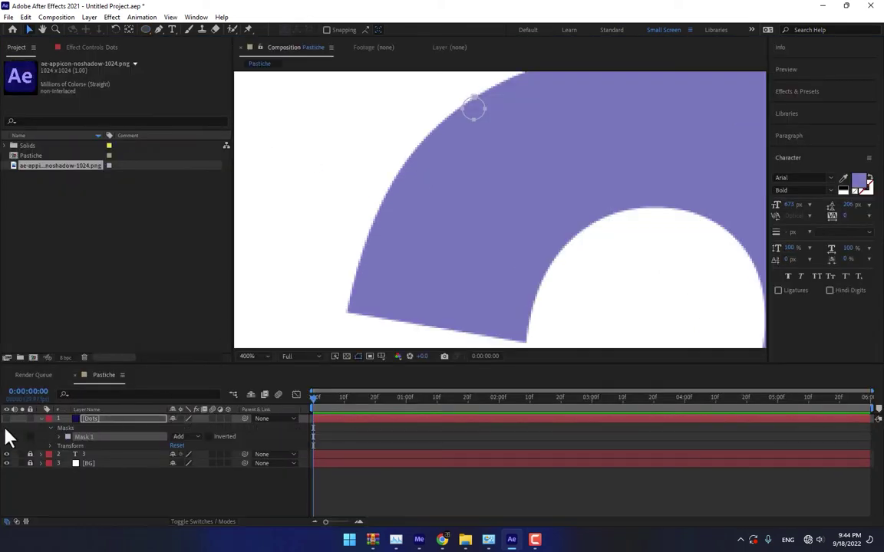
left_click(128, 420)
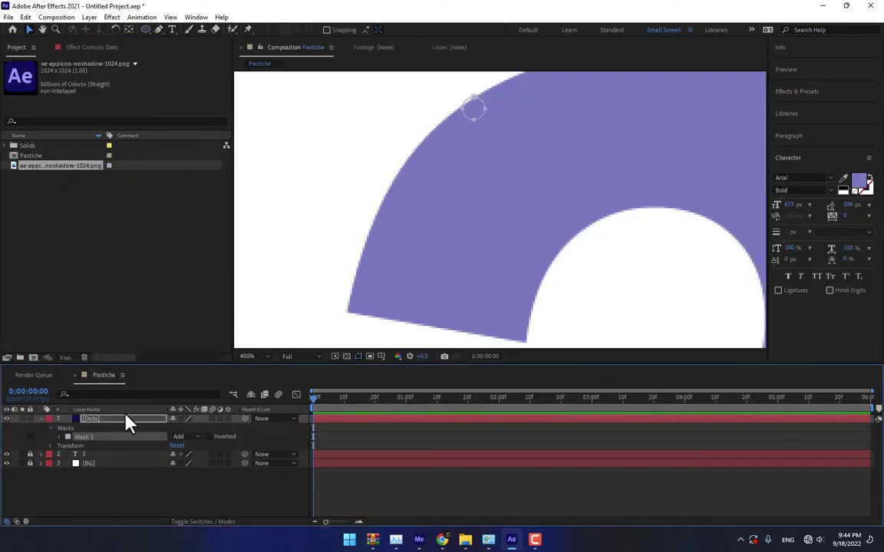
left_click(474, 112)
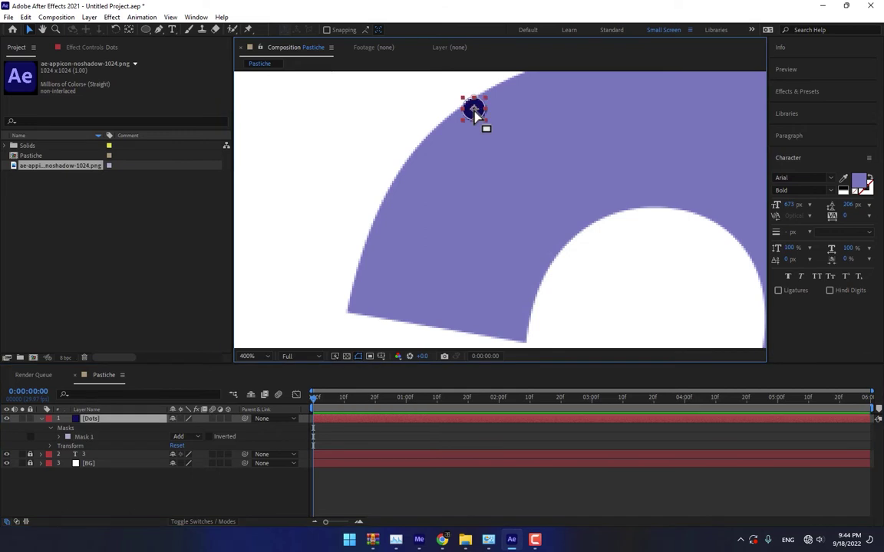
Duplicate the dot repeatedly into a single row of sixteen dots
key("grave")
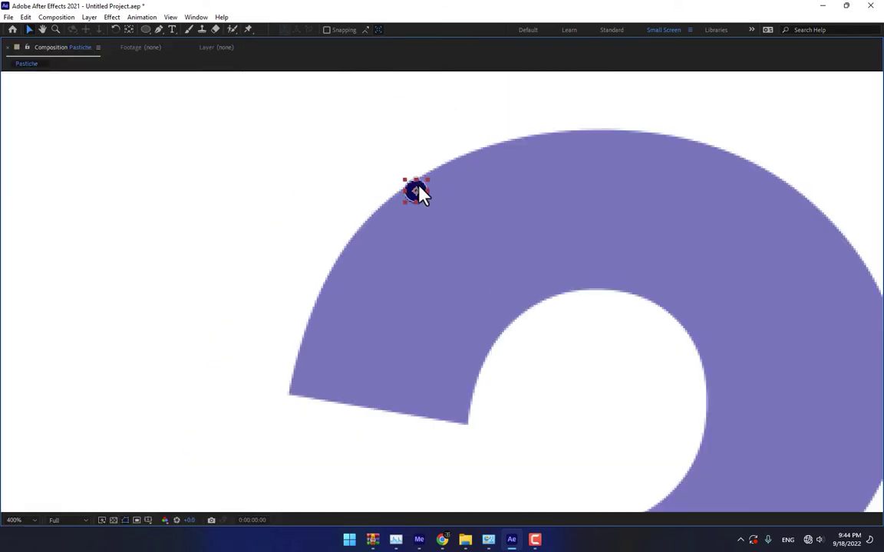
key("period")
left_click_drag(424, 134, 455, 261)
key("ctrl+d")
key("ctrl+a")
key("ctrl+d")
key("ctrl+a")
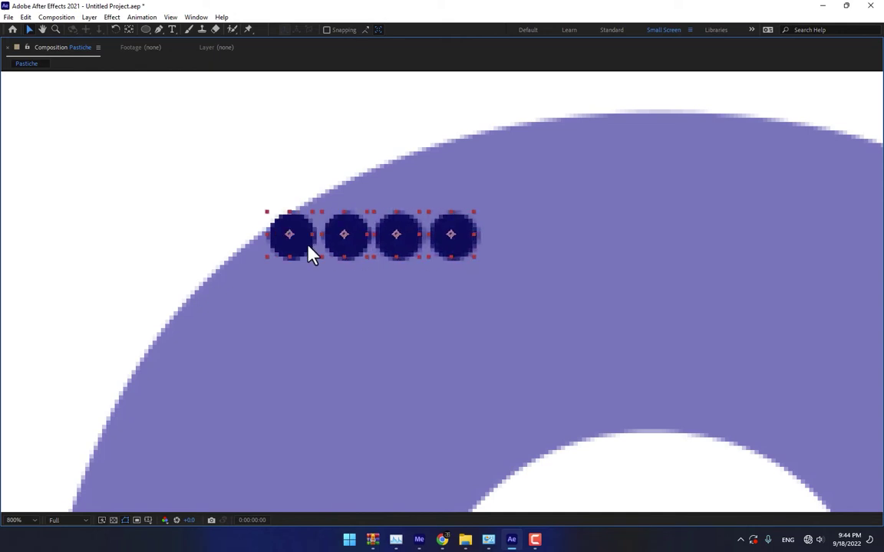
key("ctrl+d")
mouse_move(305, 248)
left_mouse_down()
mouse_move(516, 249)
mouse_move(317, 241)
left_mouse_up()
key("ctrl+a")
key("ctrl+d")
left_click_drag(73, 256, 493, 259)
Duplicate the sixteen-dot row and nudge the two rows into even spacing
key("comma")
left_click_drag(709, 203, 259, 250)
key("ctrl+d")
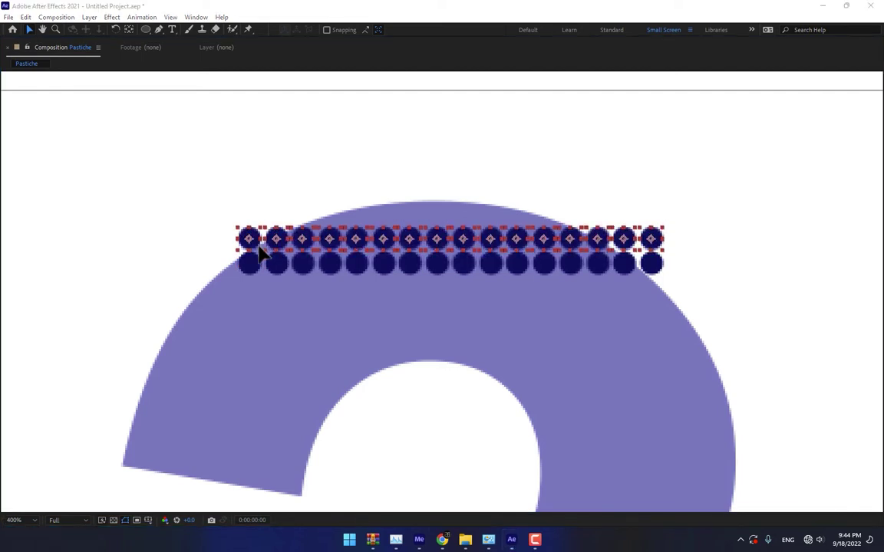
left_click(288, 269)
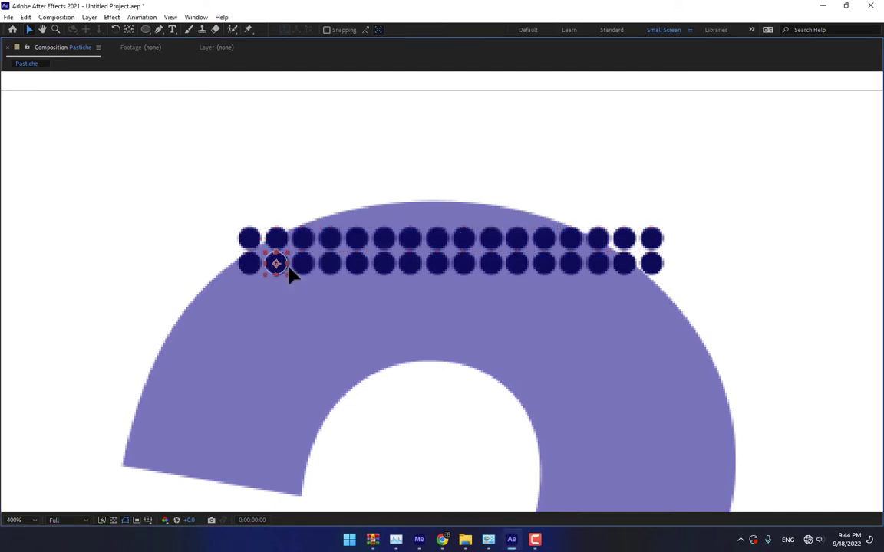
key("ctrl+z")
key("Up")
key("Up")
key("Up")
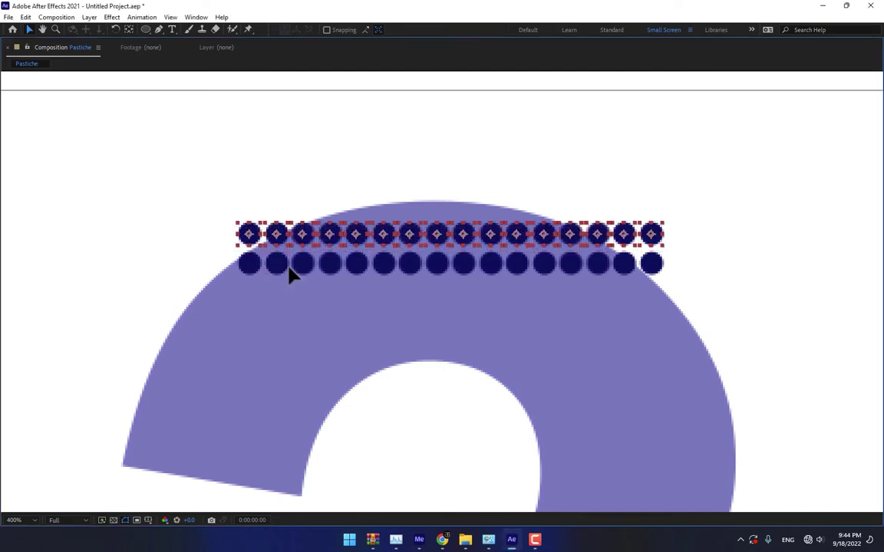
key("Down")
key("Down")
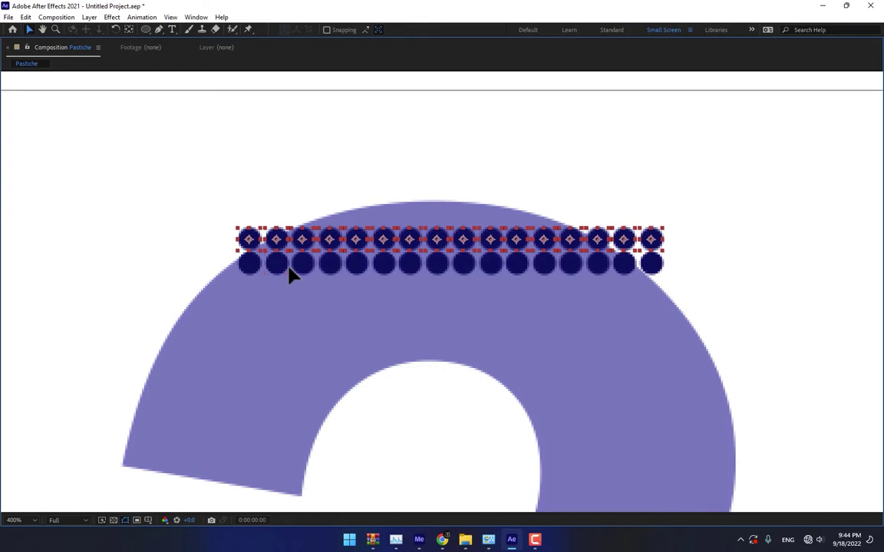
key("ctrl+a")
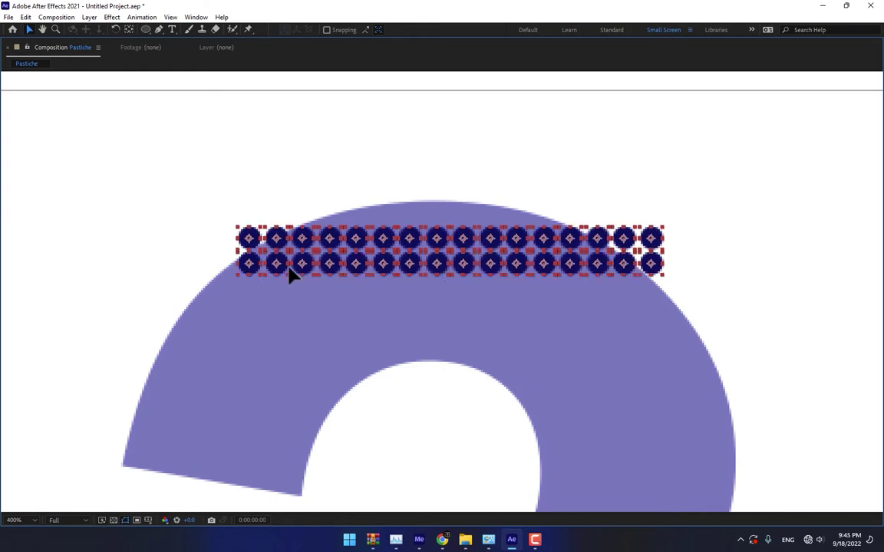
key("Up")
key("Up")
key("Up")
key("Up")
key("Up")
key("Up")
key("Up")
key("Up")
key("Up")
key("Up")
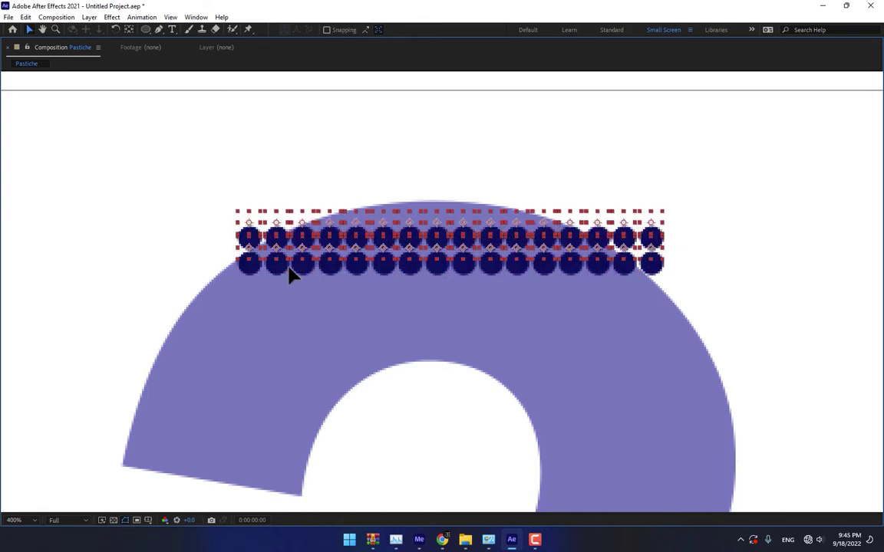
key("Up")
key("Up")
key("Up")
key("Up")
key("Up")
key("Up")
key("Up")
key("Up")
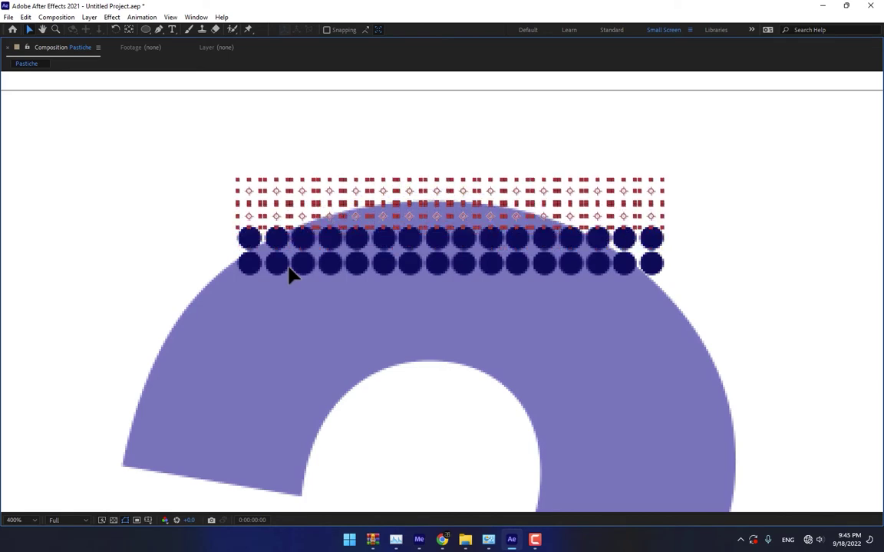
key("Down")
key("Down")
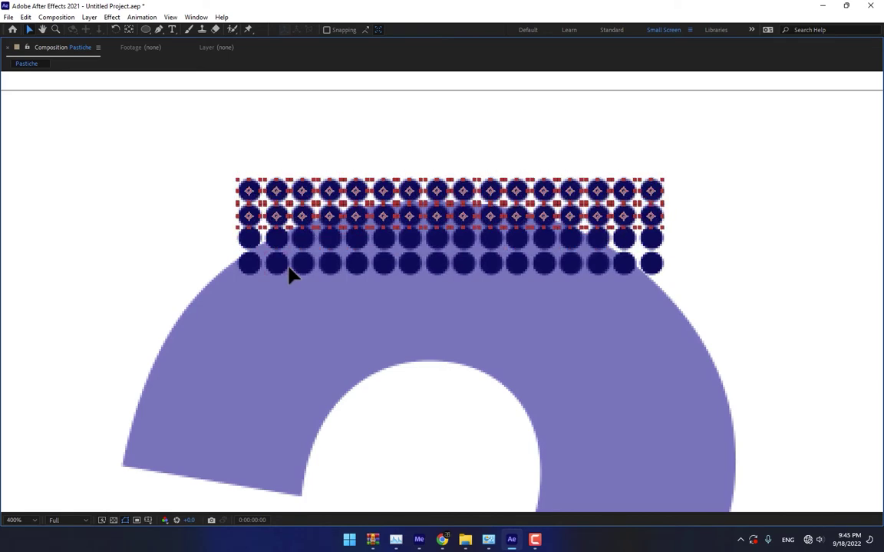
key("Up")
key("Up")
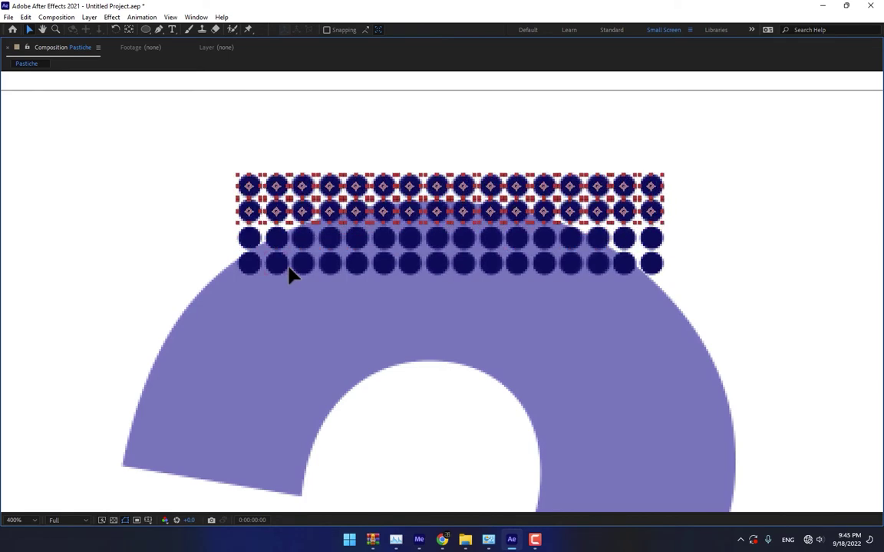
Duplicate and move the rows down to form a four-row dot grid and beyond
left_click_drag(752, 163, 213, 189)
left_click_drag(253, 219, 253, 298)
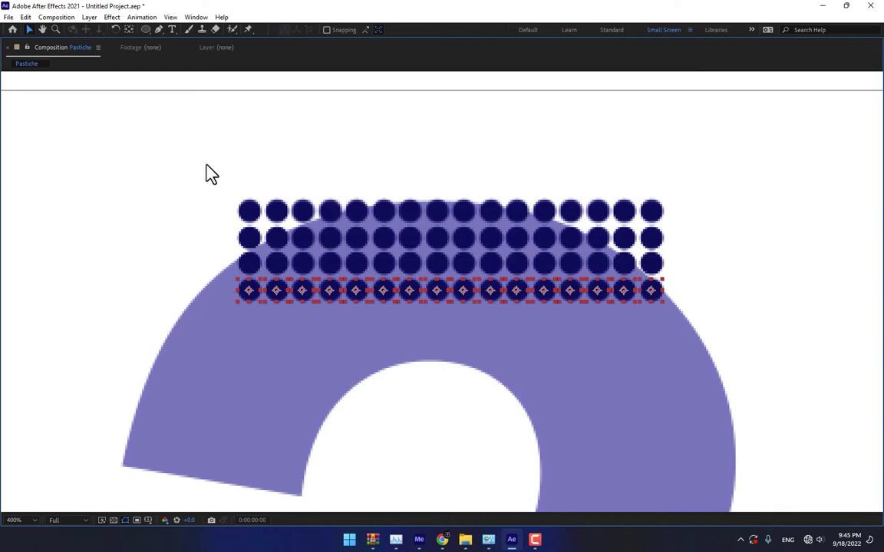
left_click_drag(206, 163, 702, 369)
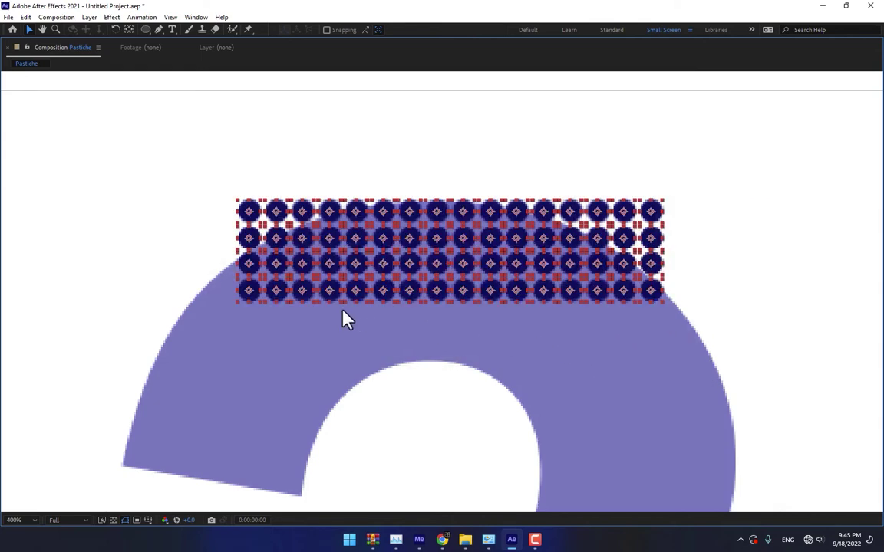
left_click_drag(256, 300, 255, 405)
left_click_drag(290, 306, 291, 301)
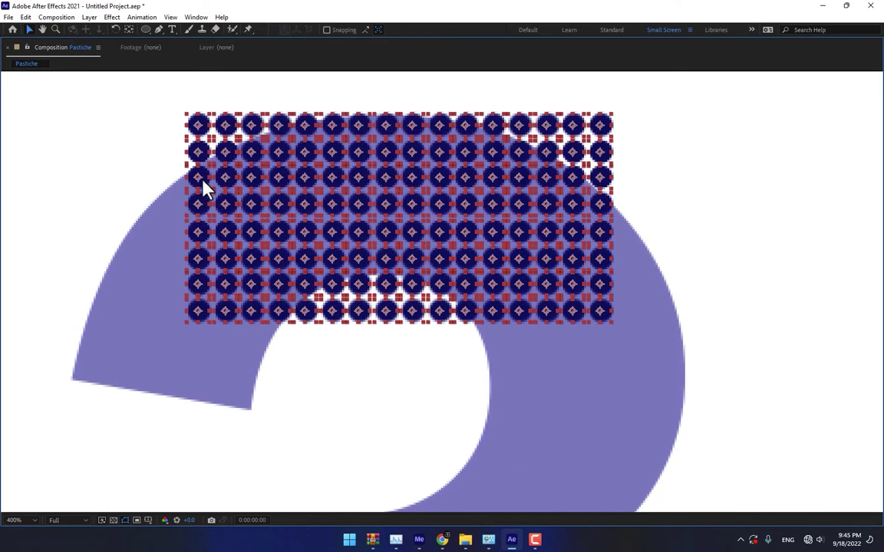
left_click_drag(204, 196, 201, 362)
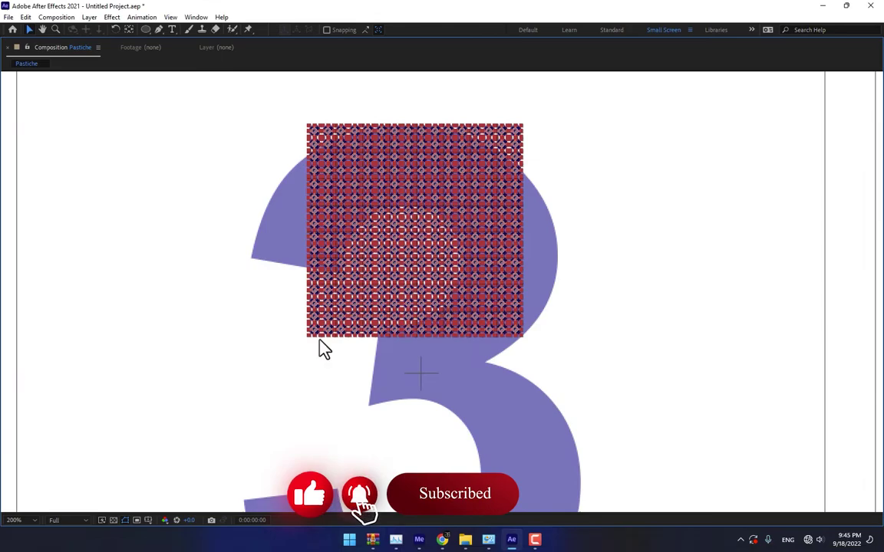
Extend the dot grid over the whole 3, filling edge columns and the bottom row
key("period")
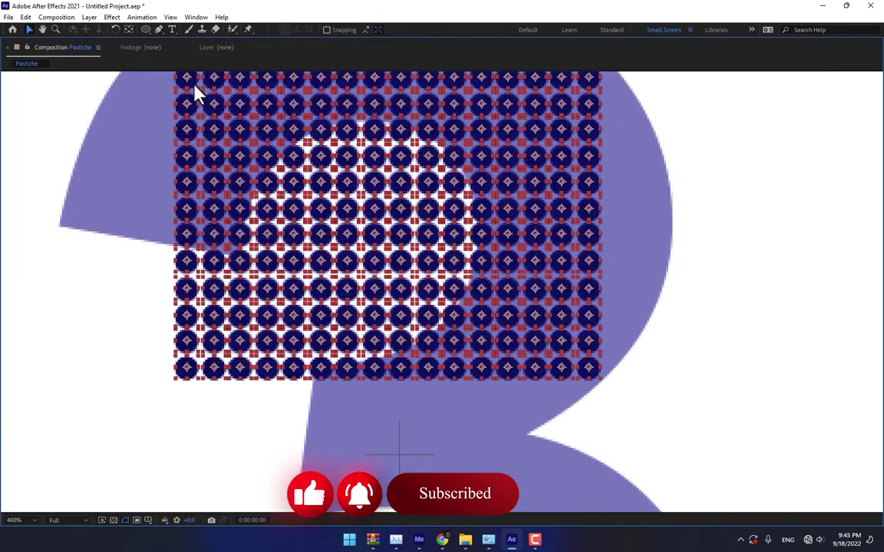
left_click_drag(198, 222, 184, 507)
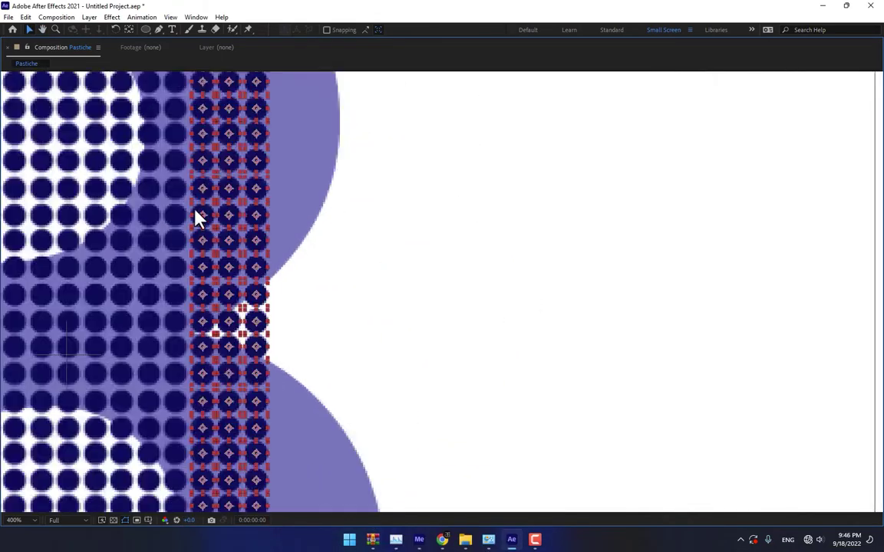
left_click_drag(198, 218, 273, 223)
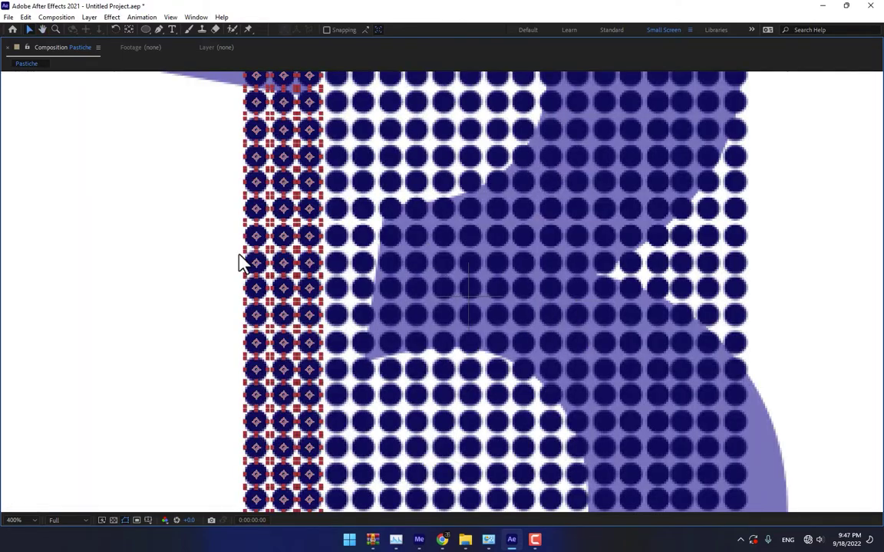
left_click_drag(244, 263, 164, 263)
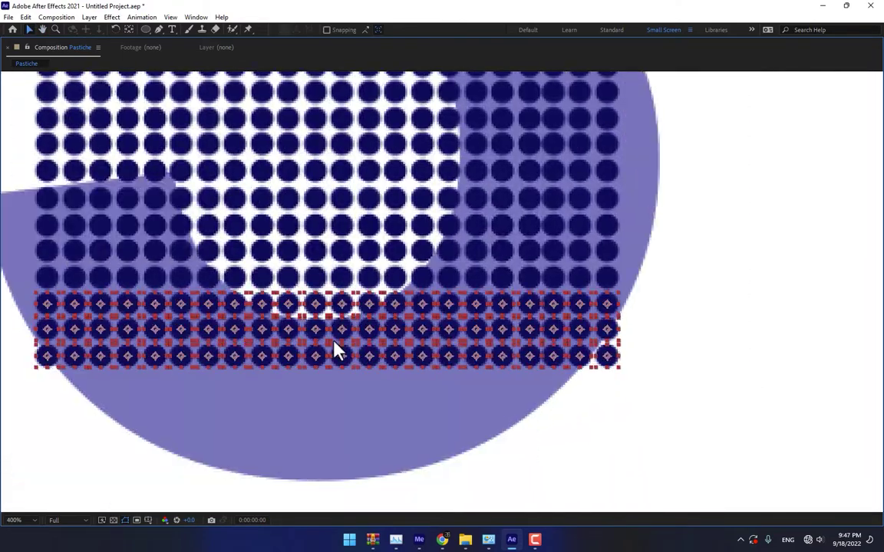
left_click_drag(335, 352, 256, 381)
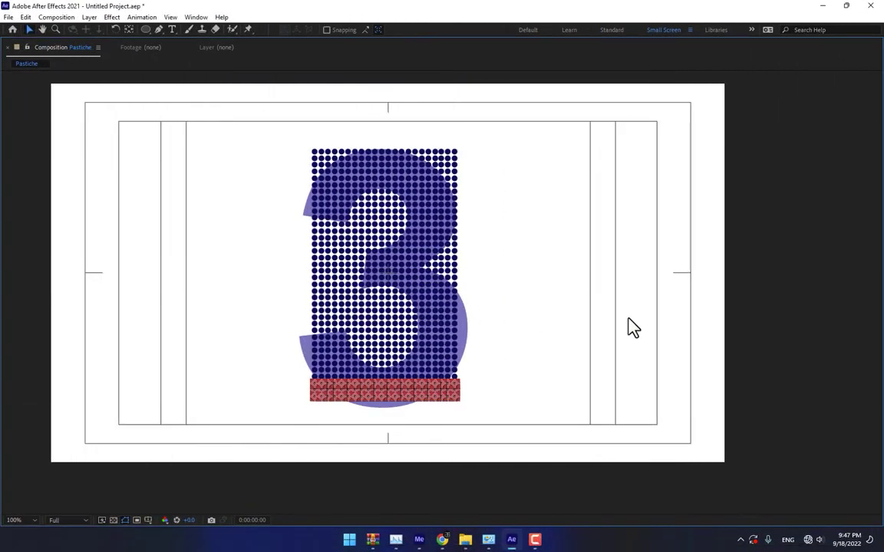
key("Delete")
key("grave")
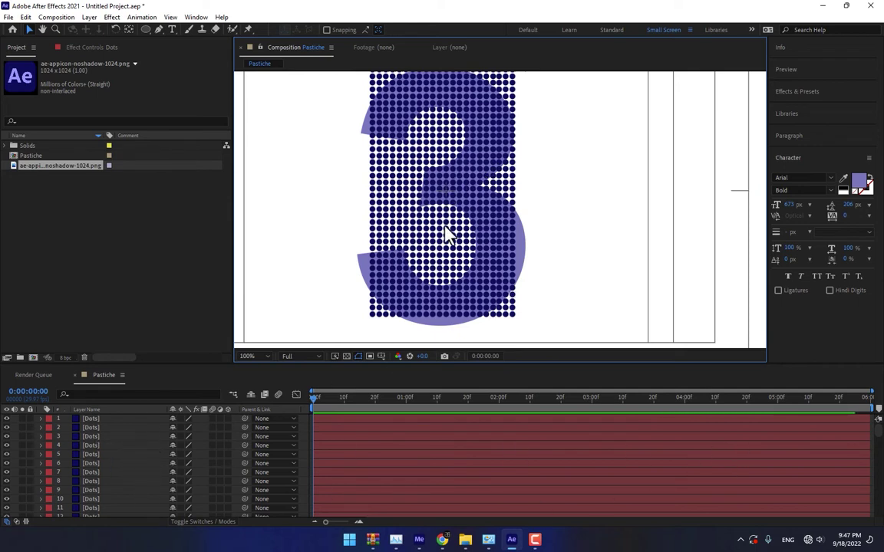
Apply the Fill effect to one of the Dots layers
left_click(105, 454)
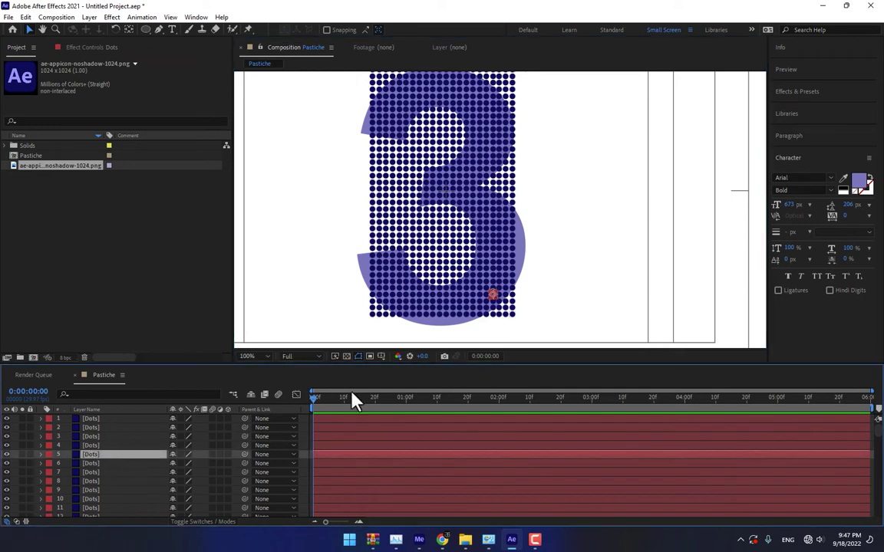
left_click(802, 93)
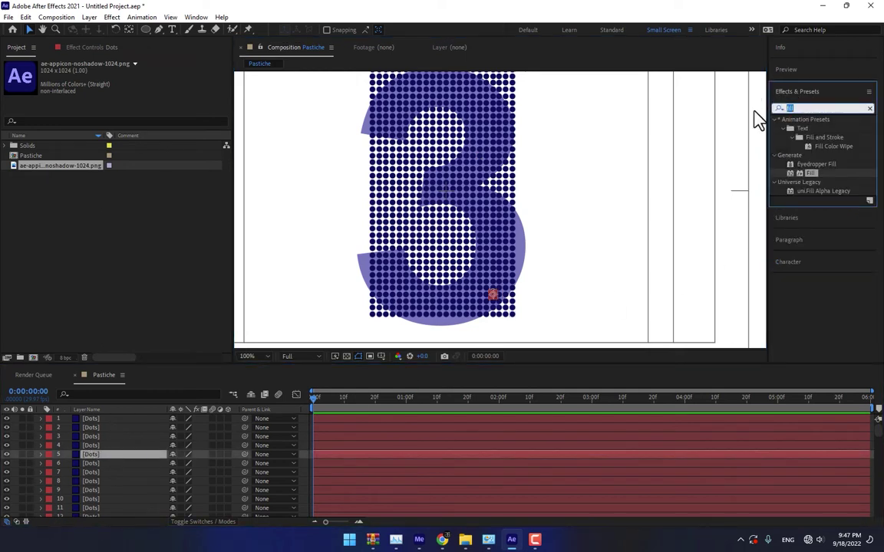
left_click_drag(810, 175, 92, 455)
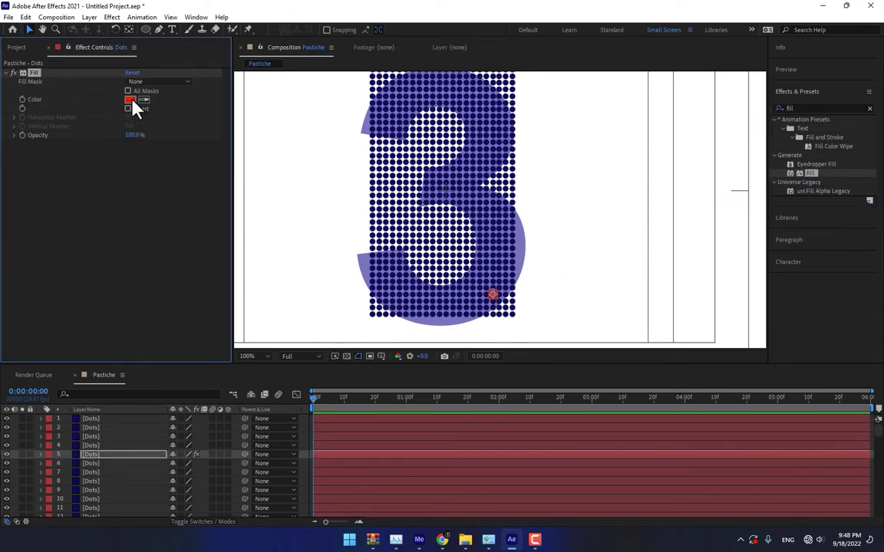
Place the Ae app icon image into the Pastiche composition
left_click(18, 48)
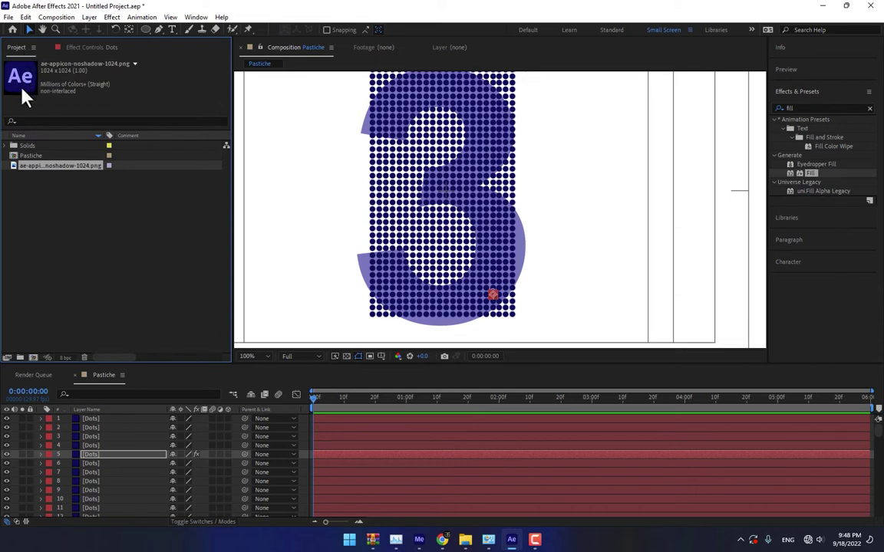
left_click(80, 47)
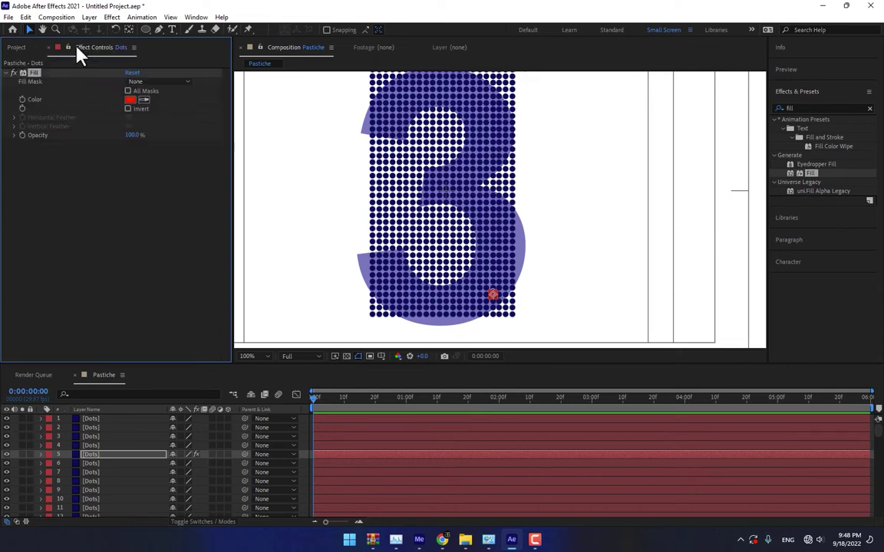
left_click(37, 46)
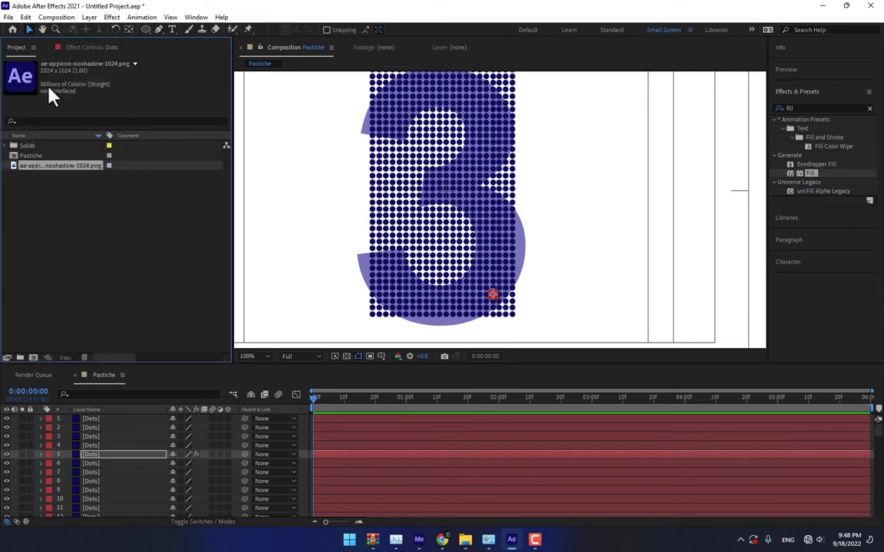
left_click_drag(30, 175, 622, 262)
Set Dots layer 6's Fill colour to the lavender sampled from the logo's A
left_click(100, 47)
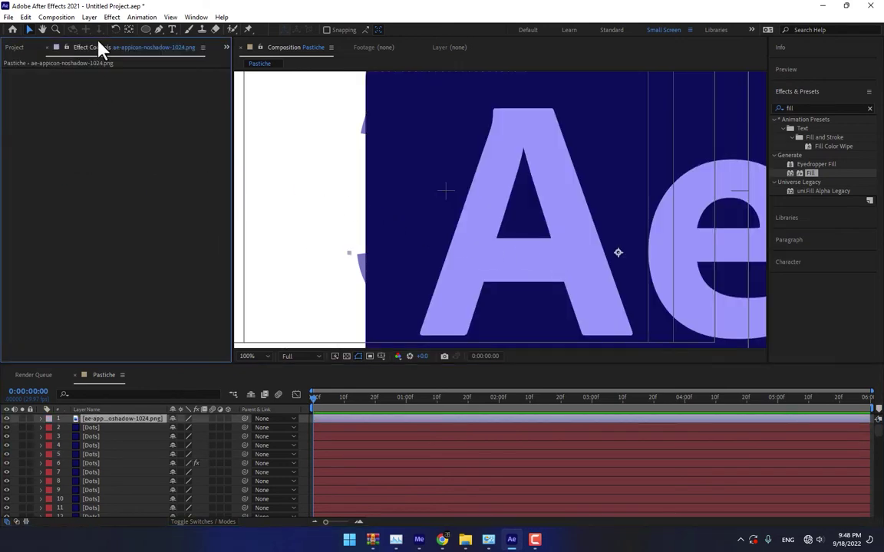
left_click(105, 439)
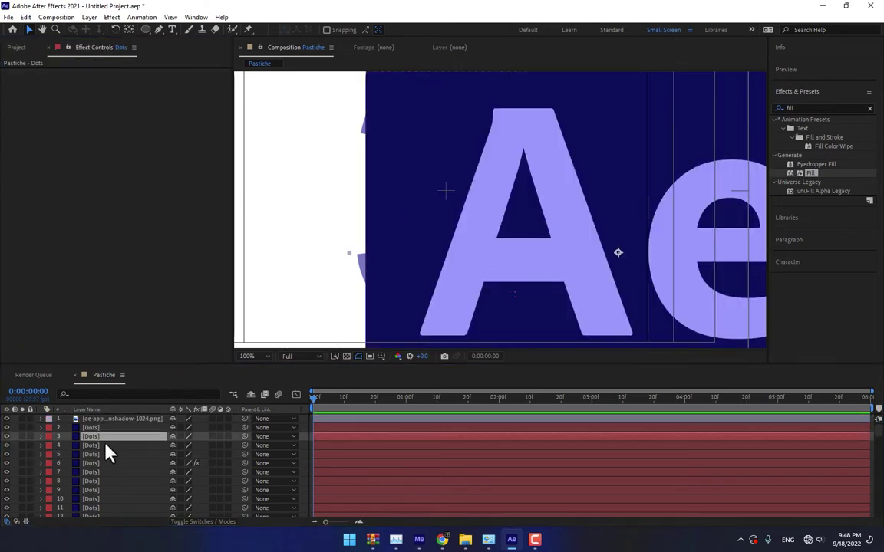
left_click(107, 472)
left_click(105, 481)
left_click(105, 491)
left_click(105, 499)
left_click(105, 508)
left_click(103, 516)
left_click(104, 473)
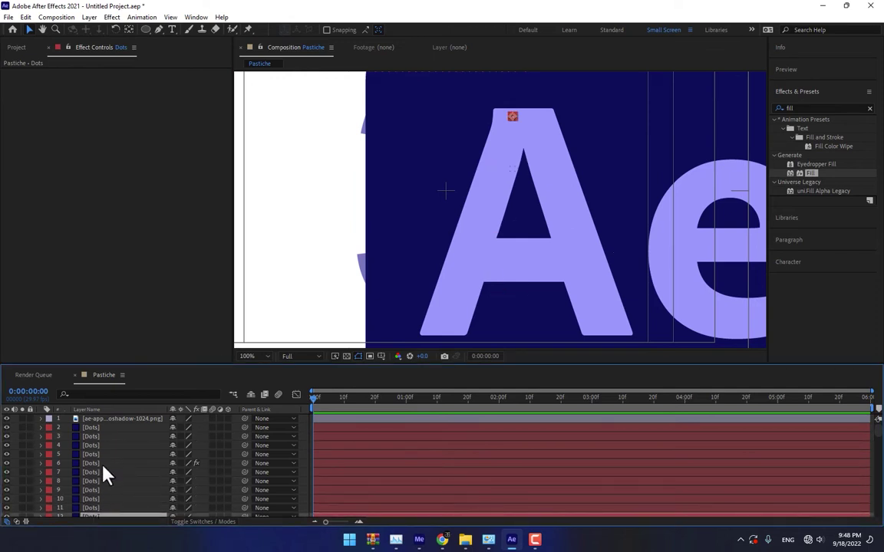
left_click(103, 464)
left_click(144, 100)
left_click(493, 243)
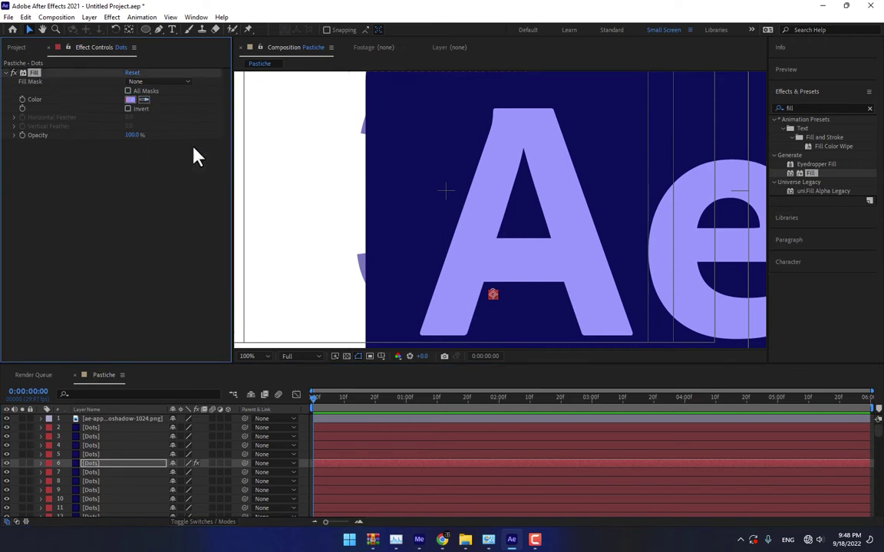
Delete the Ae logo image layer from the composition
left_click(438, 221)
key("Delete")
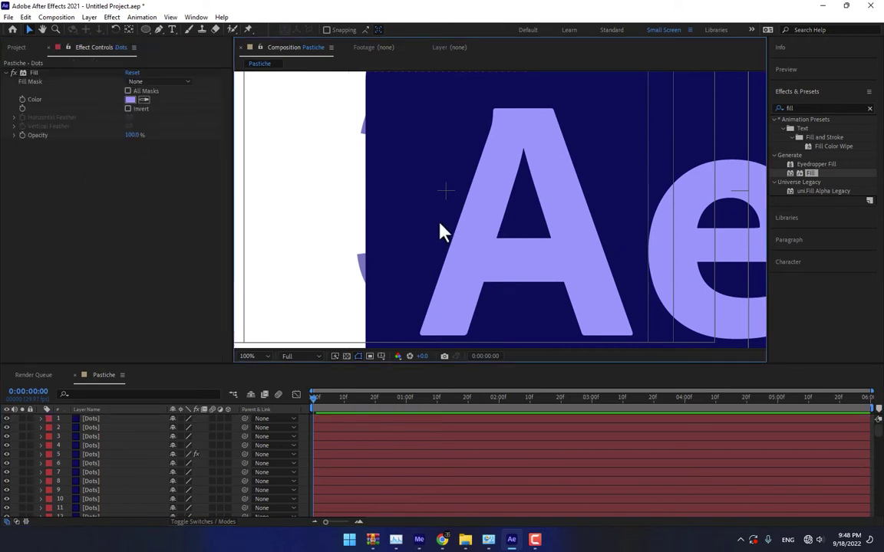
left_click(32, 72)
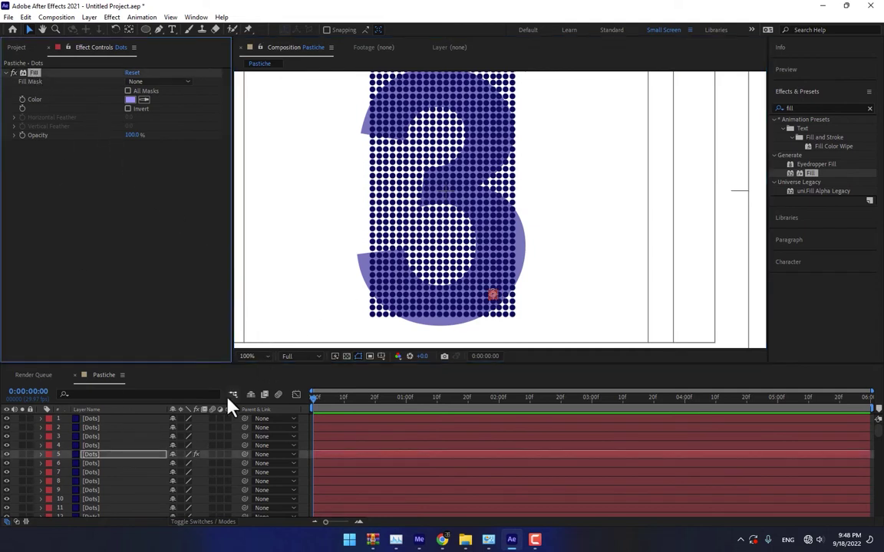
Paste the lavender Fill onto Dots layers 427 to 433 and another run further down
left_click(181, 460)
scroll(181, 463, "down", 15)
left_click_drag(880, 449, 879, 482)
scroll(188, 458, "down", 2)
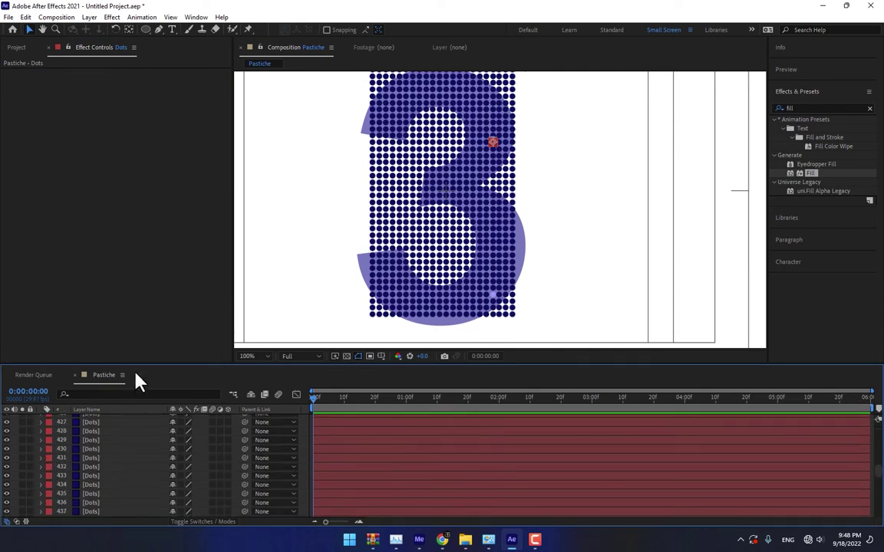
left_click_drag(135, 374, 135, 374)
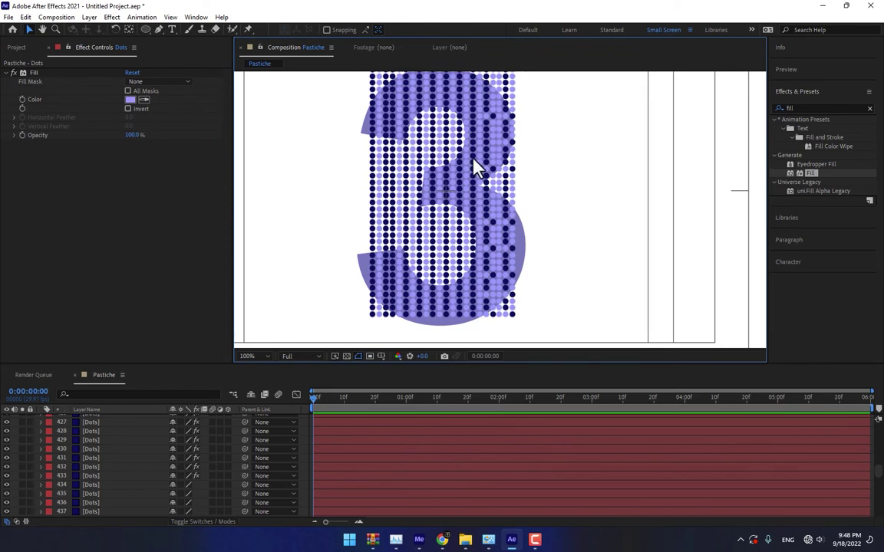
scroll(113, 456, "up", 4)
left_click_drag(876, 471, 881, 531)
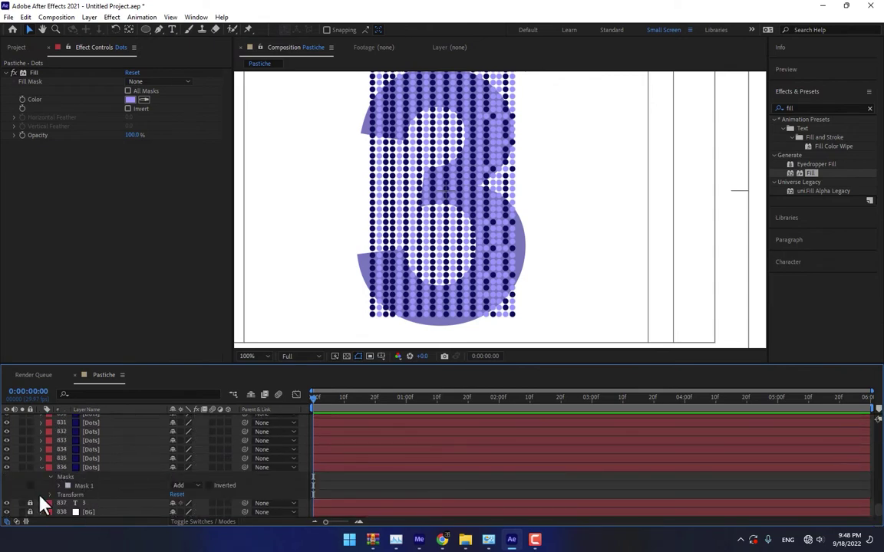
Lock the BG layer and move all Dots layers below the 3 text layer
left_click(30, 511)
left_click(90, 503)
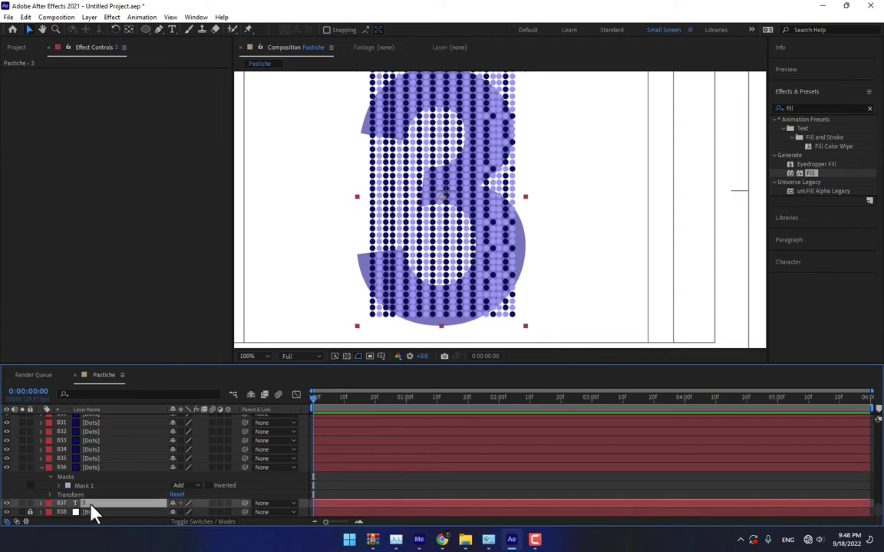
key("ctrl+a")
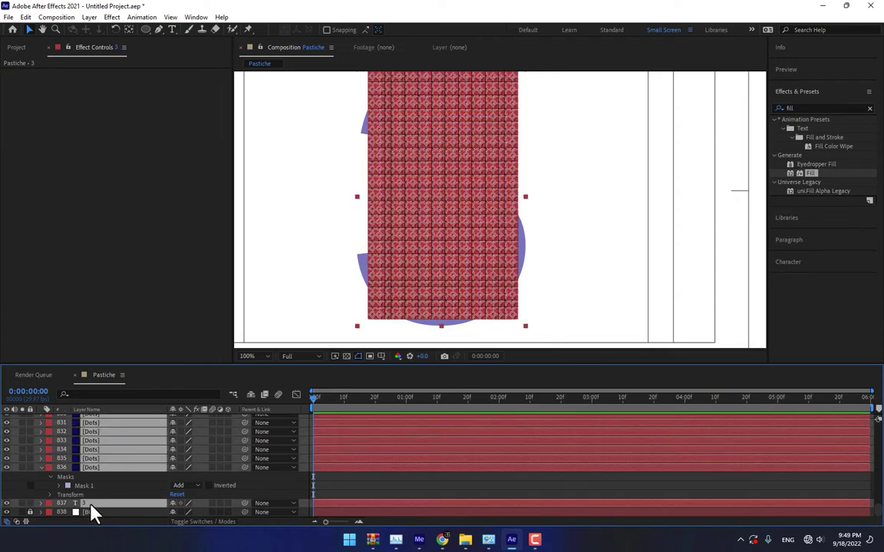
left_click(87, 504, "ctrl")
left_click(92, 483)
left_click_drag(84, 509, 85, 517)
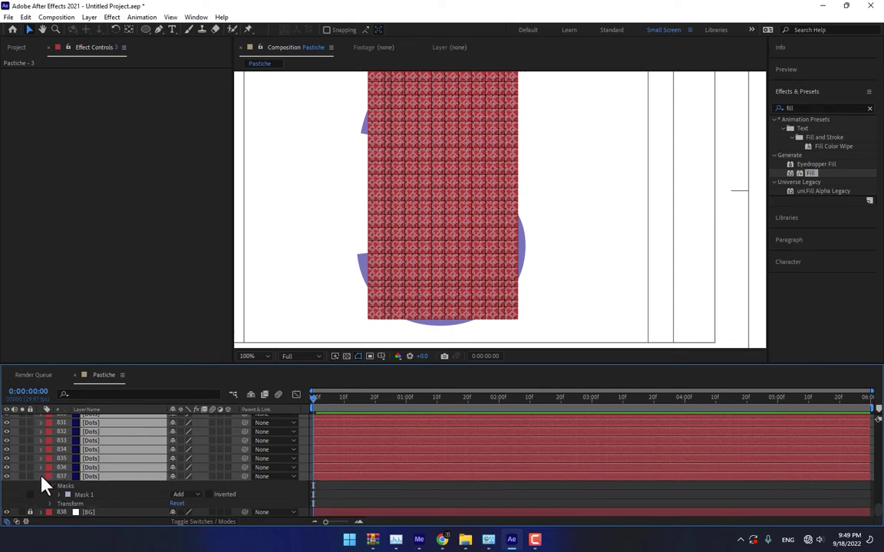
key("ctrl+grave")
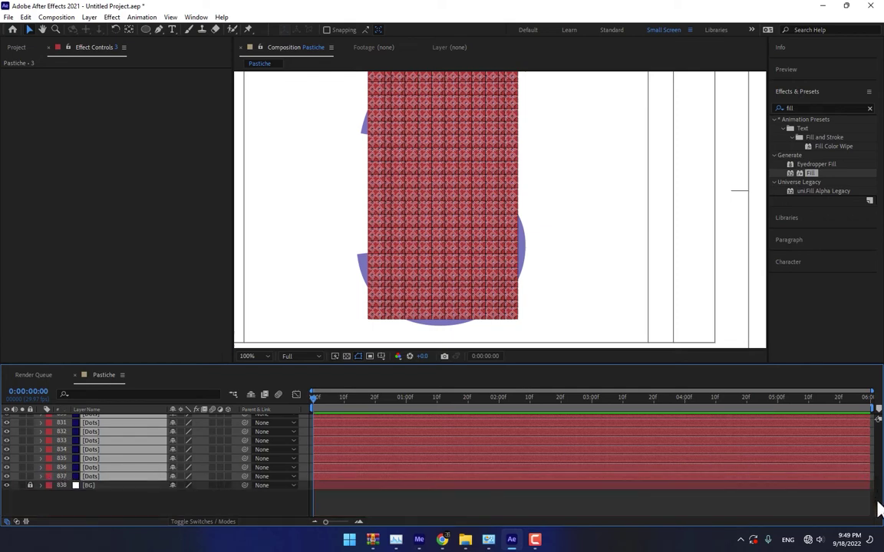
left_click_drag(880, 508, 878, 418)
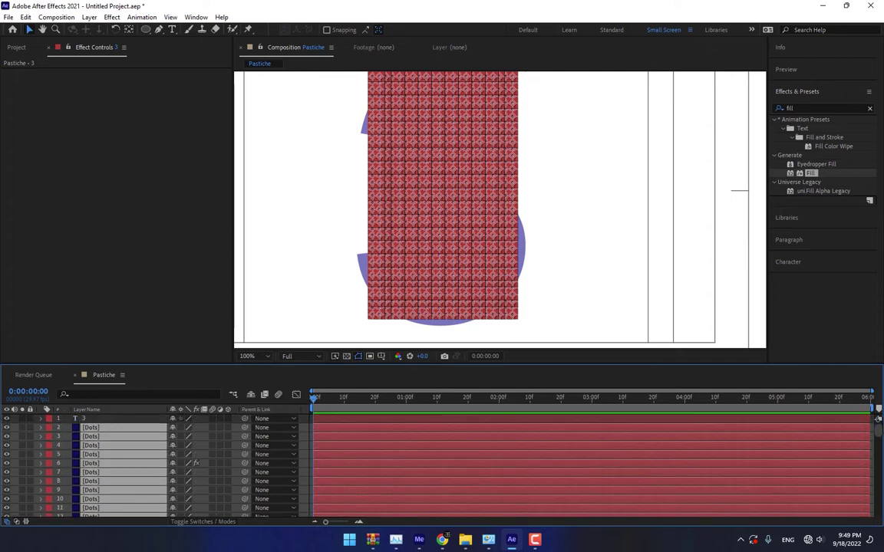
Pre-compose the 3 text layer into a new composition named '3 Comp'
left_click(79, 419)
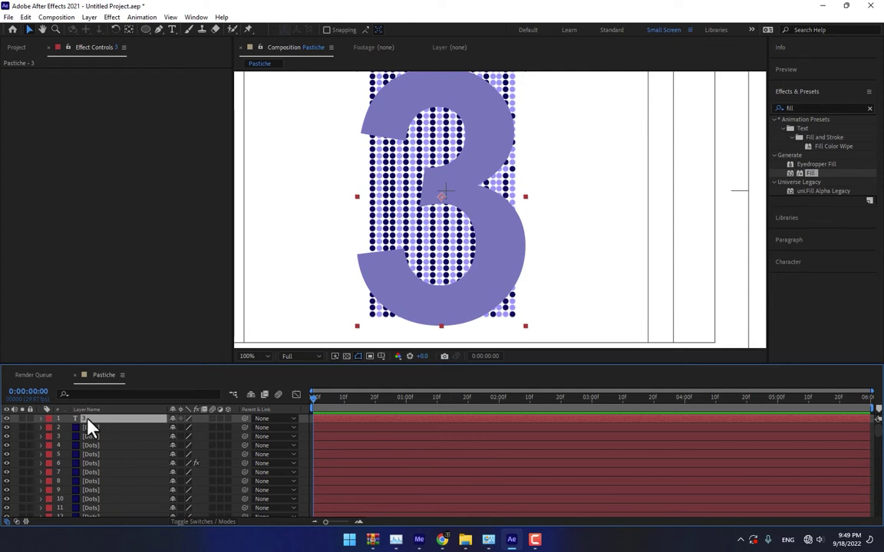
right_click(86, 419)
left_click(117, 361)
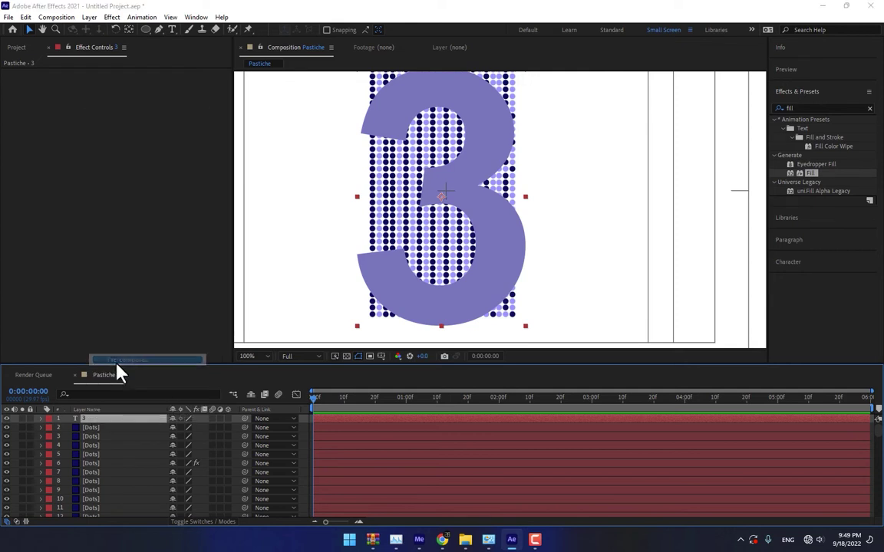
left_click(715, 278)
key("BackSpace")
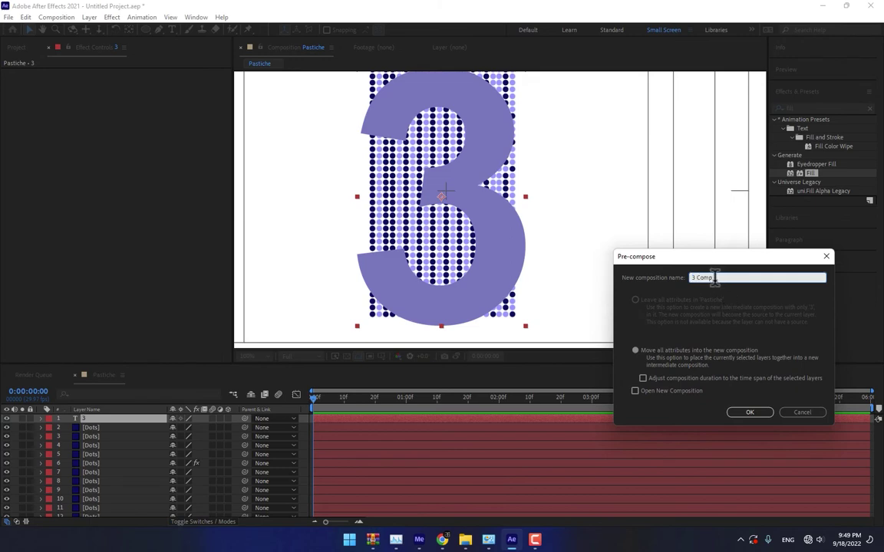
left_click(750, 414)
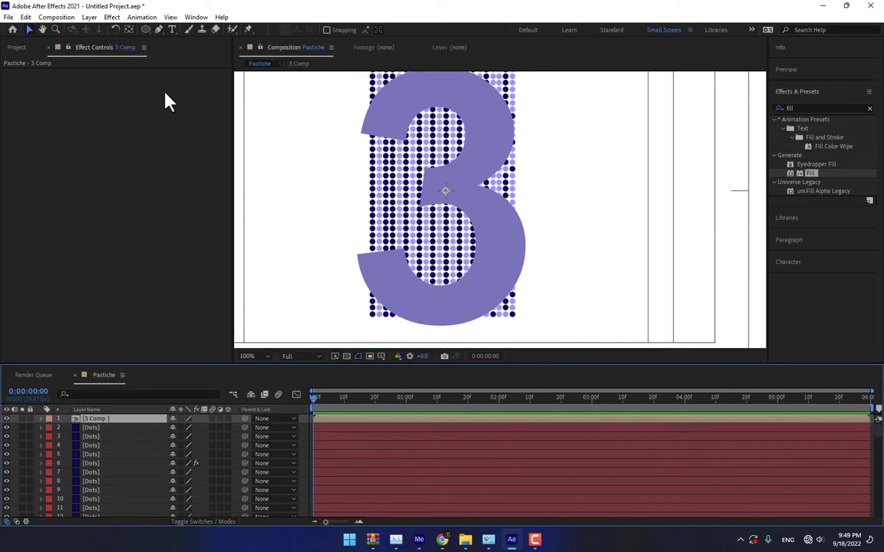
Apply Motion Boutique Pastiche to 3 Comp with Position and Scale on Use Previous Value
left_click(112, 17)
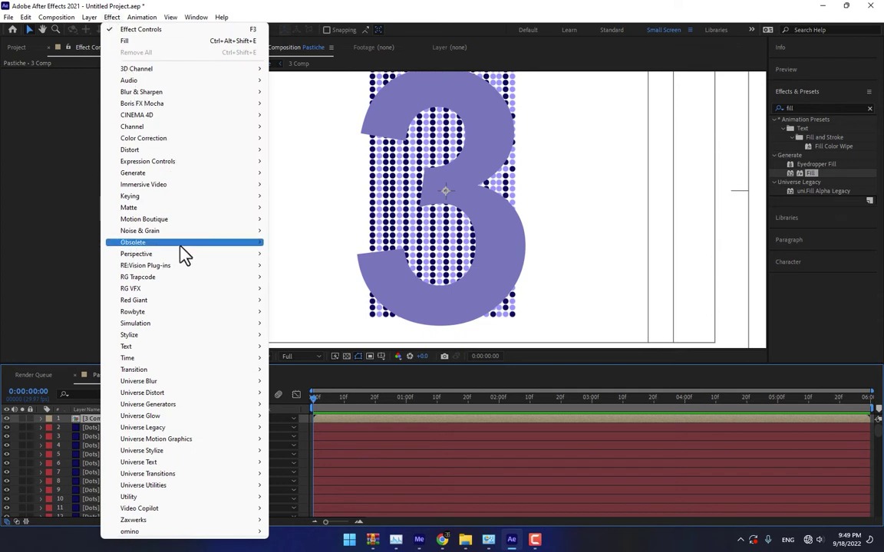
mouse_move(167, 230)
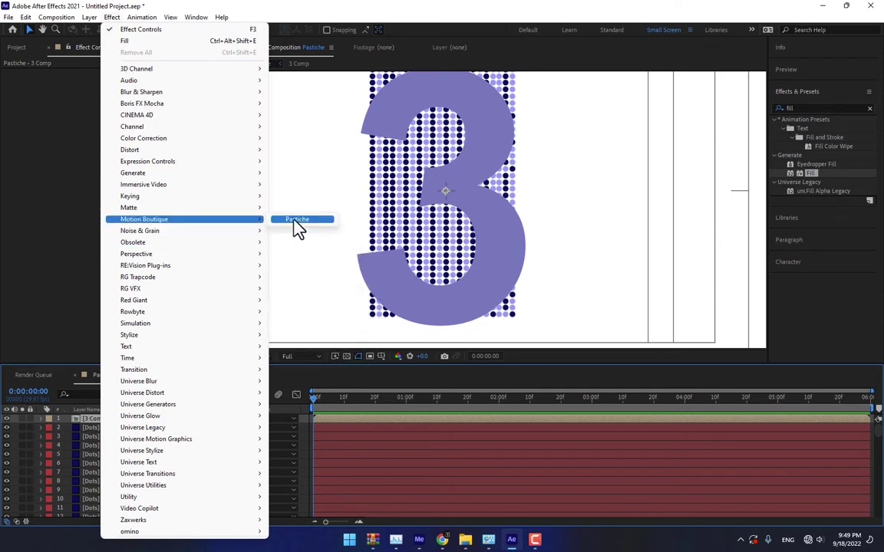
left_click(297, 221)
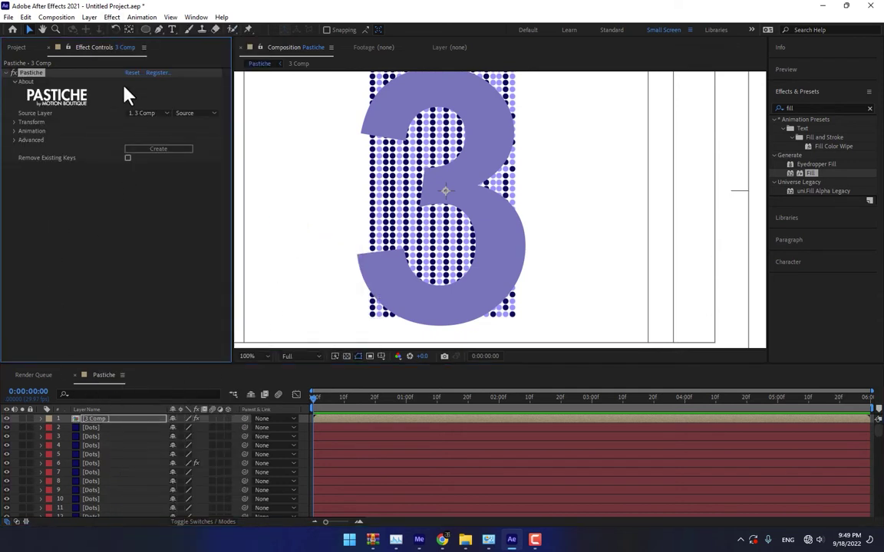
left_click(14, 122)
left_click(153, 132)
left_click(165, 188)
left_click(142, 139)
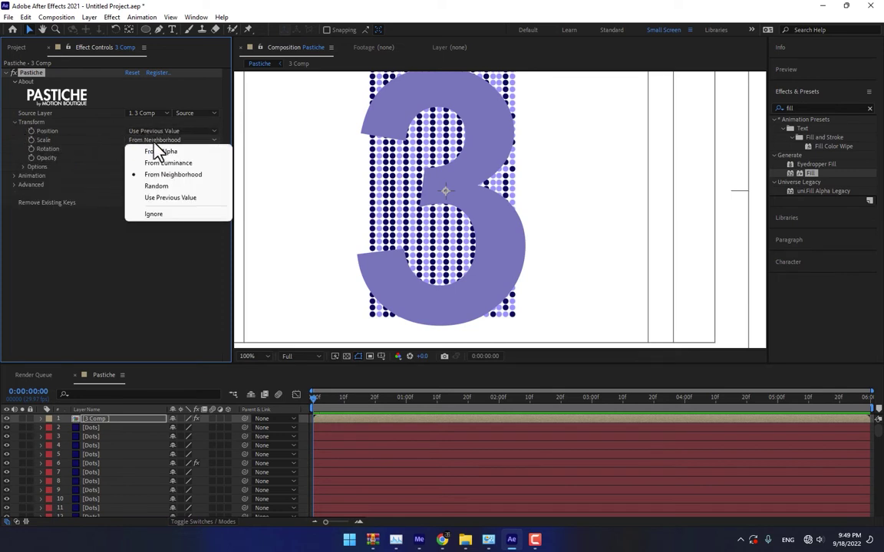
left_click(158, 197)
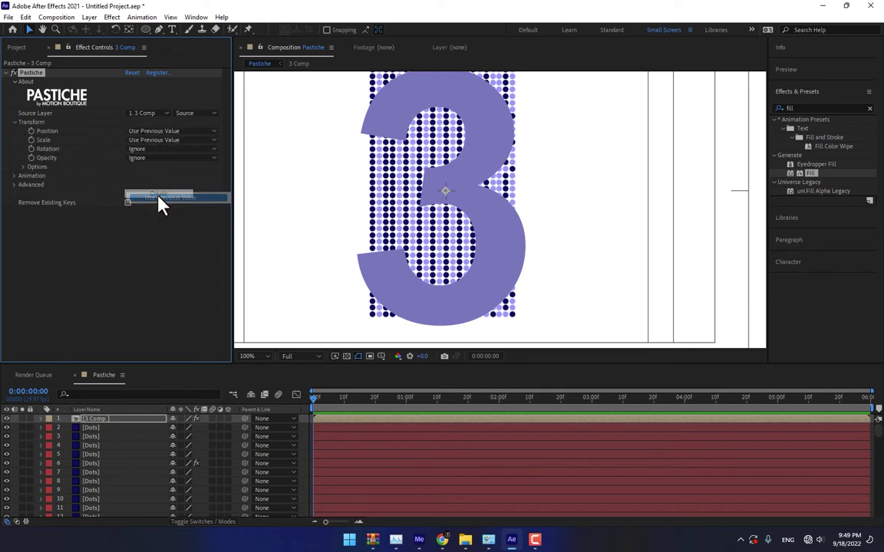
Keep Pastiche's Frames to Render set to Current Frame
left_click(14, 175)
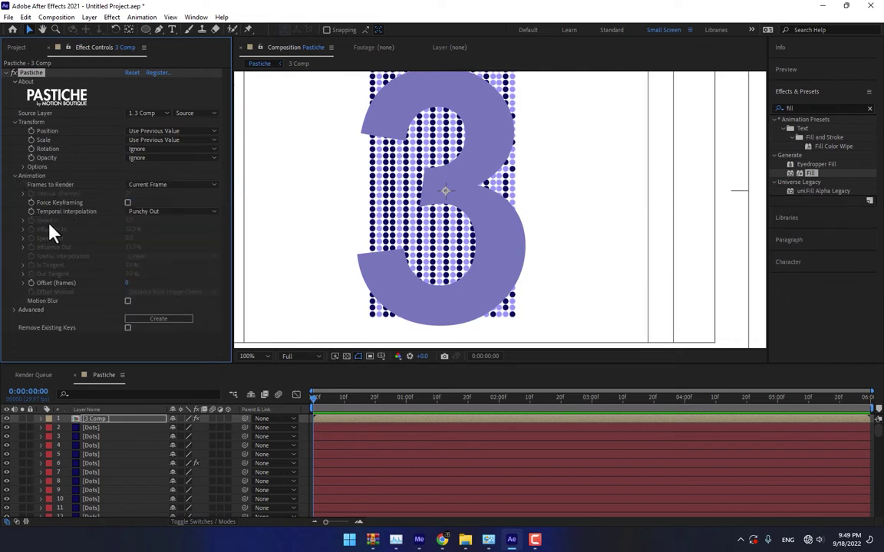
left_click(146, 185)
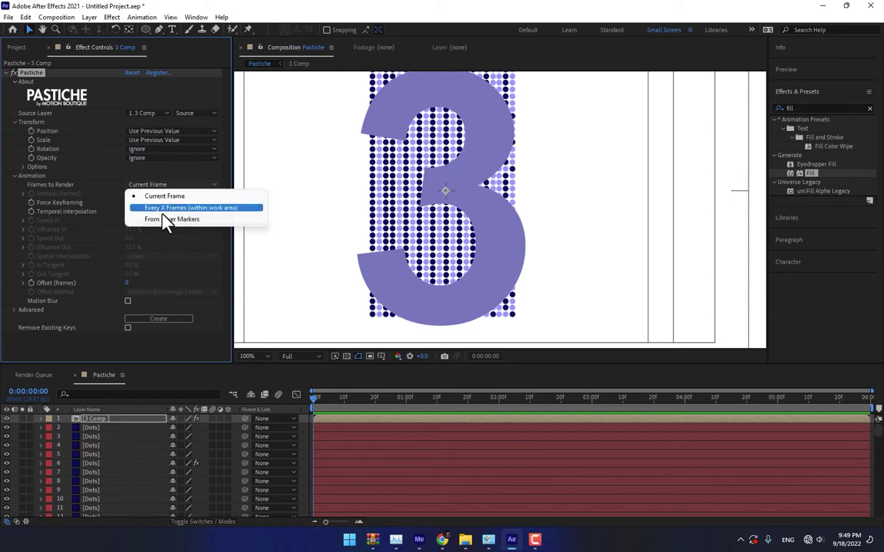
left_click(197, 353)
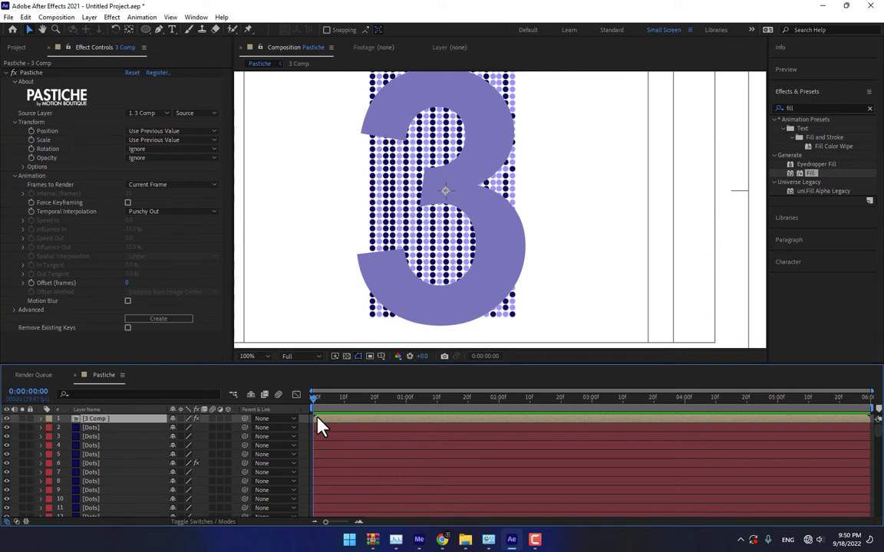
Keyframe Pastiche so Position becomes Organic and Scale Random at 1 second
left_click(406, 408)
left_click(30, 132)
key("Home")
left_click(33, 144)
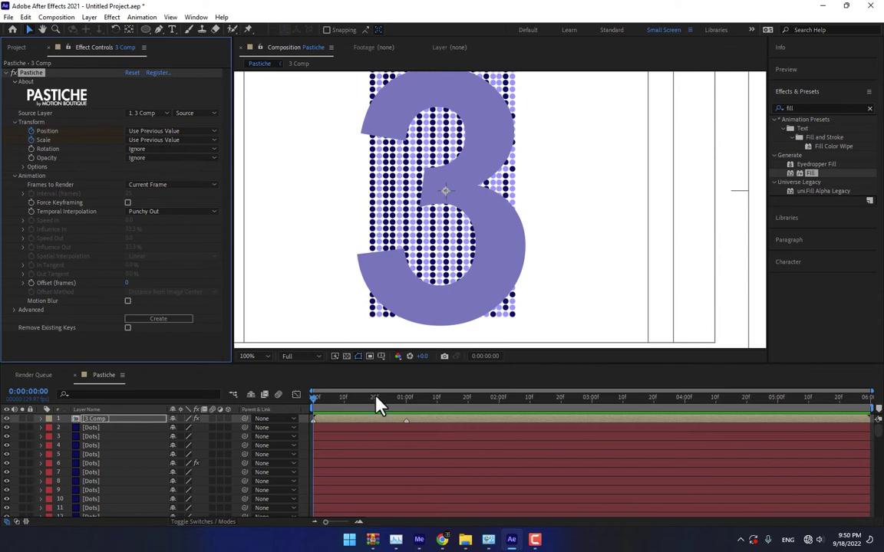
left_click(407, 409)
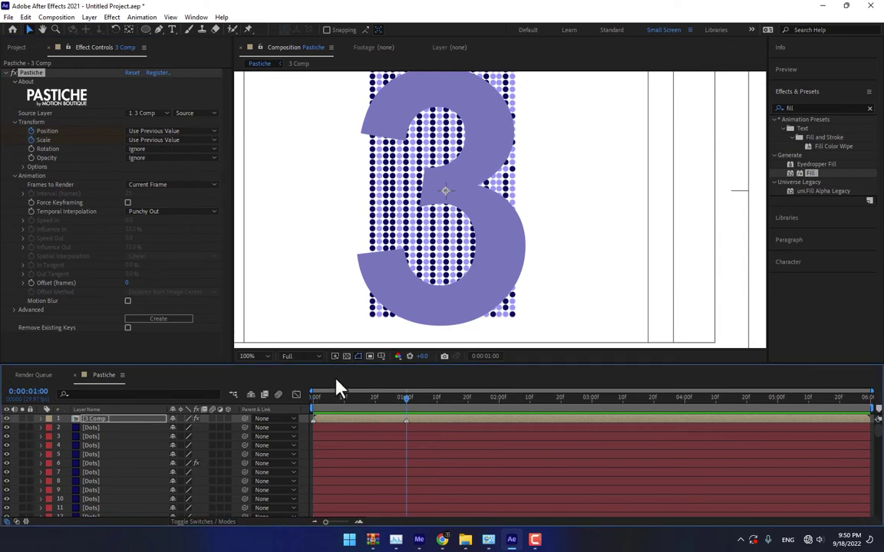
left_click(150, 132)
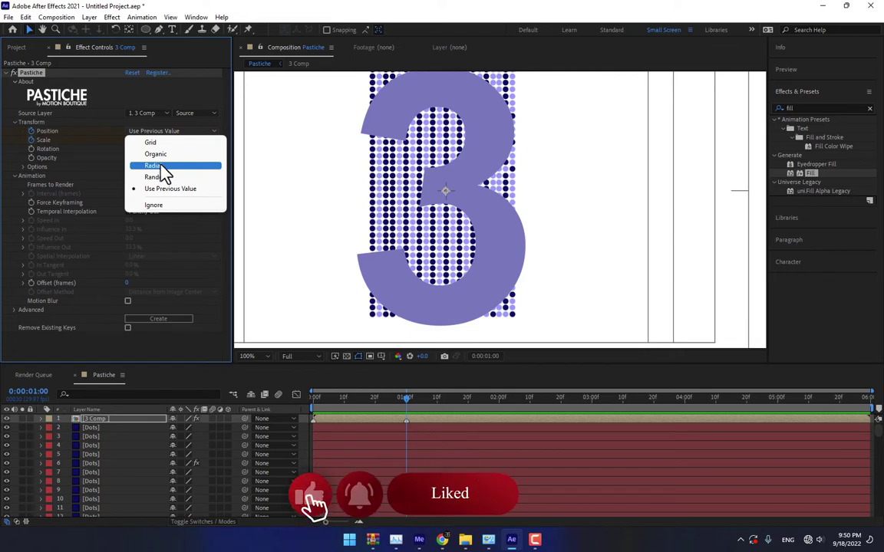
left_click(157, 154)
left_click(157, 141)
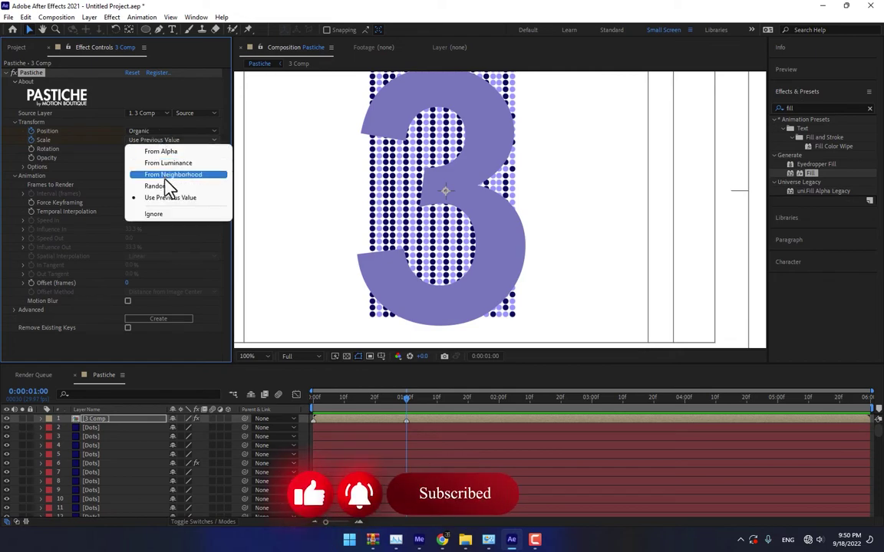
left_click(165, 187)
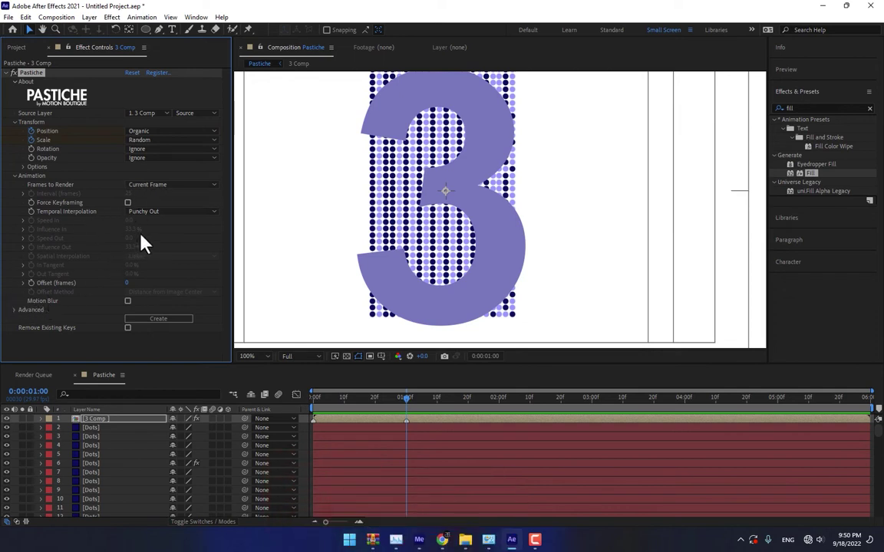
Set Layer Order to By Distance from Comp Center and Frames to Render to From Layer Markers
left_click(22, 167)
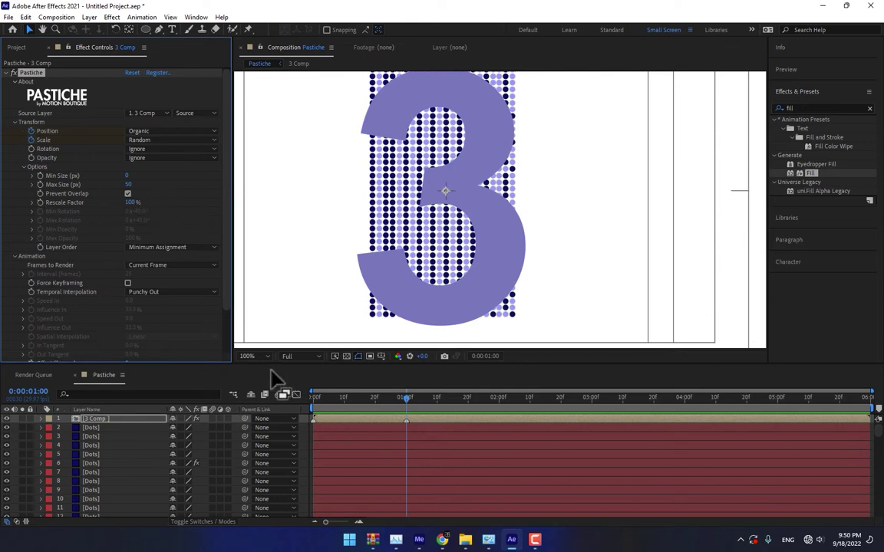
left_click(172, 248)
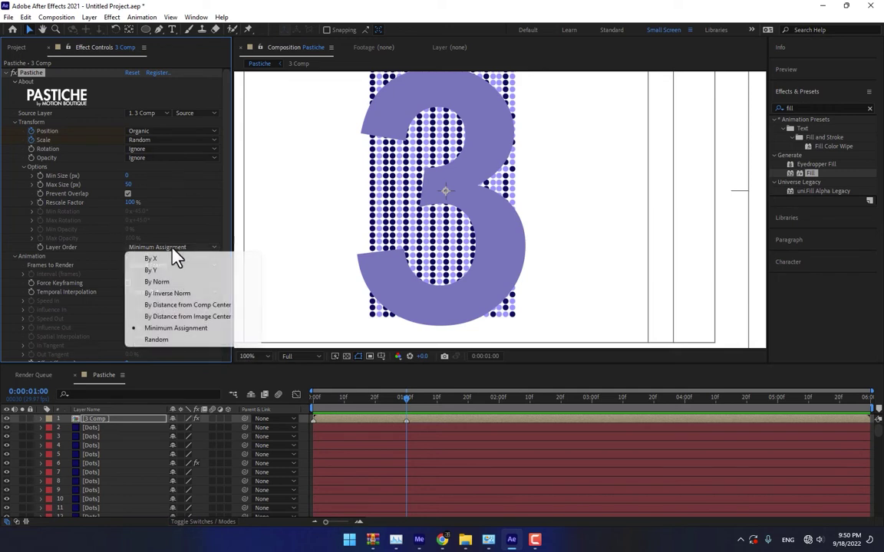
left_click(216, 305)
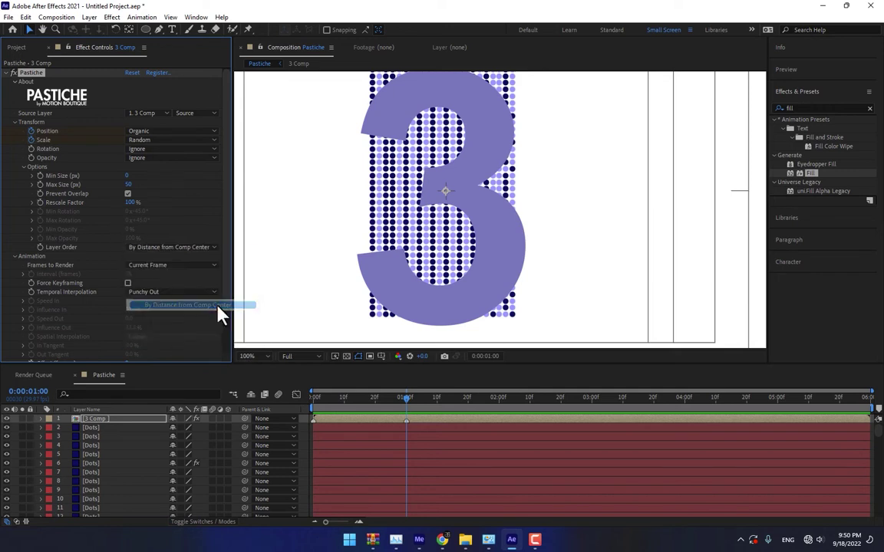
left_click(145, 266)
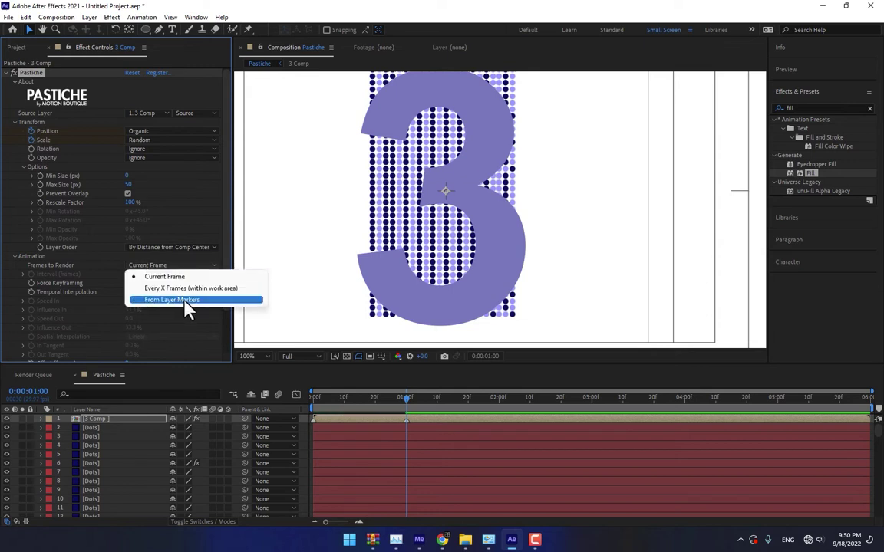
left_click(178, 301)
key("Home")
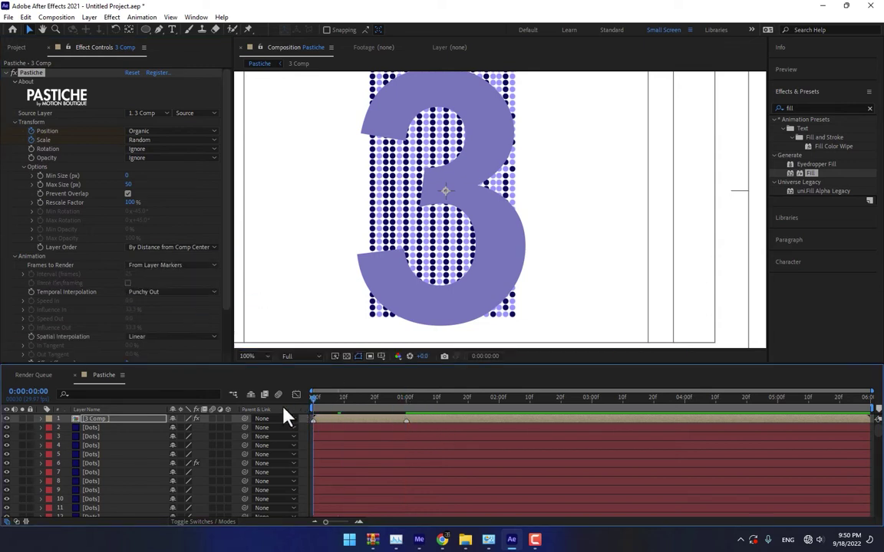
Hide the solid purple 3 and scrub the first second to preview the dotted 3 forming
scroll(229, 300, "down", 2)
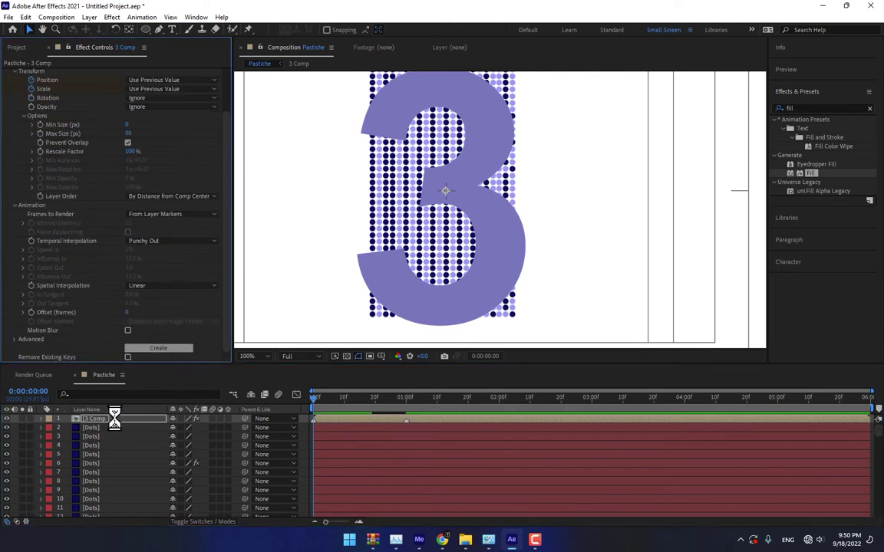
left_click(7, 420)
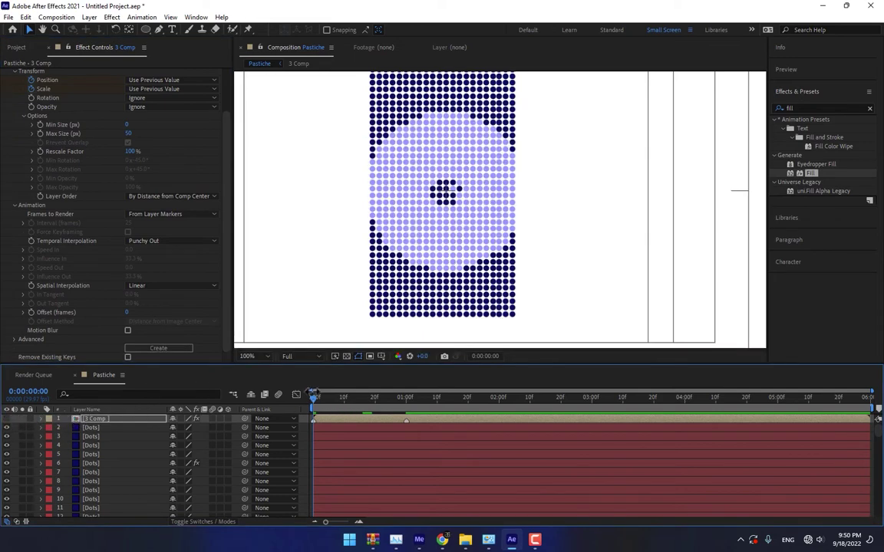
left_click_drag(315, 399, 415, 395)
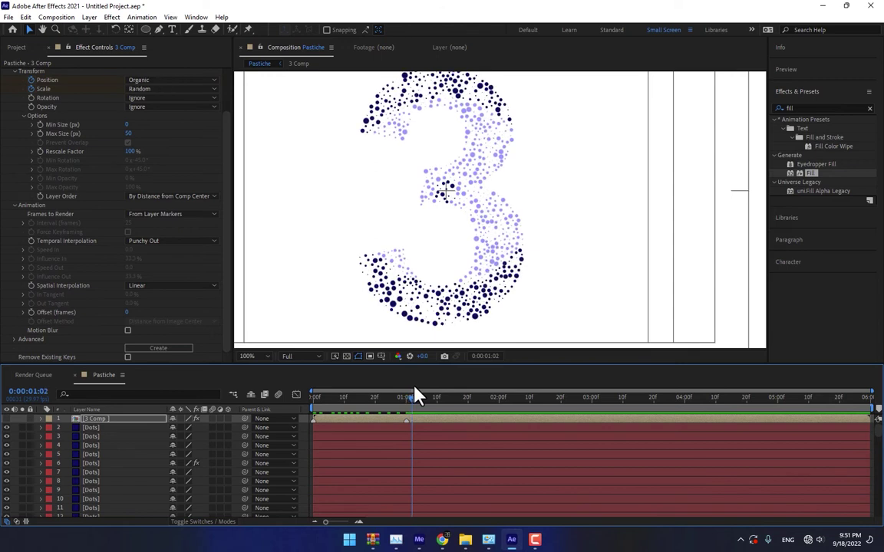
left_click_drag(414, 407, 502, 402)
scroll(499, 295, "down", 2)
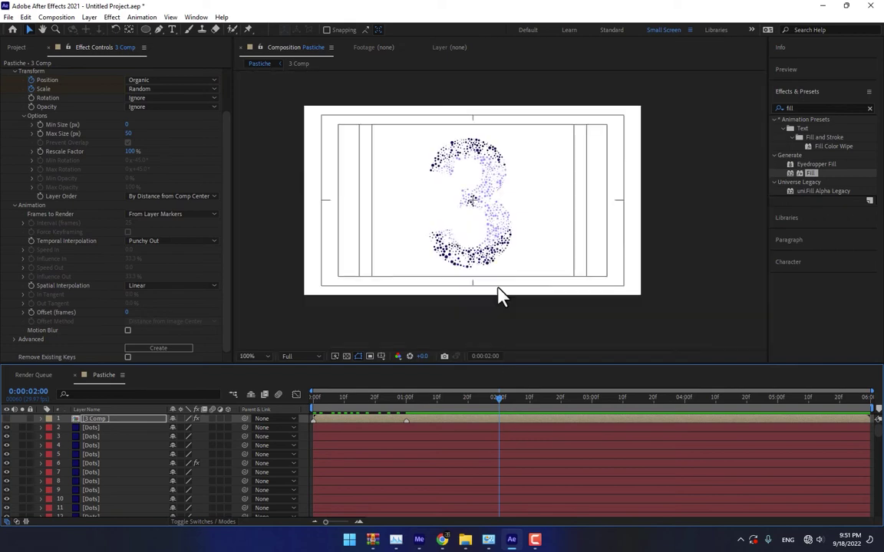
scroll(500, 295, "up", 2)
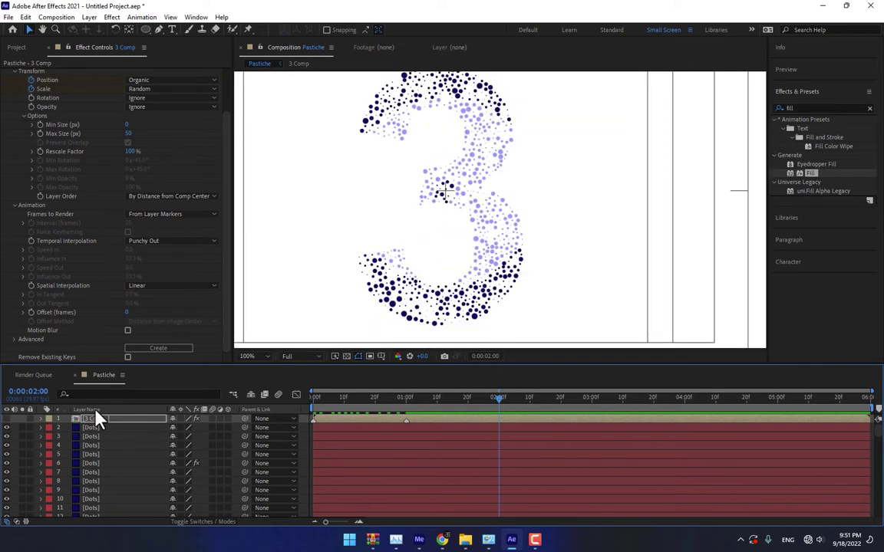
Add a '2' text layer in the composition and nudge it slightly left
left_click(172, 30)
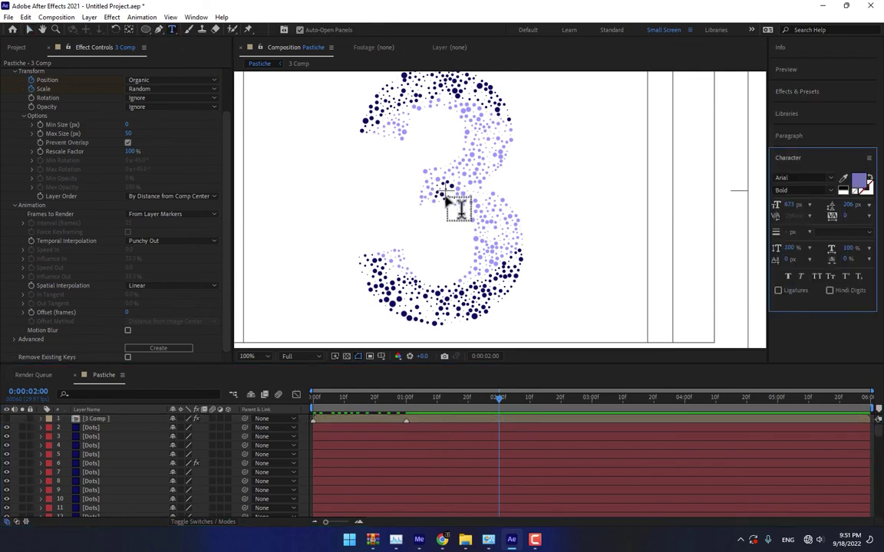
left_click(444, 192)
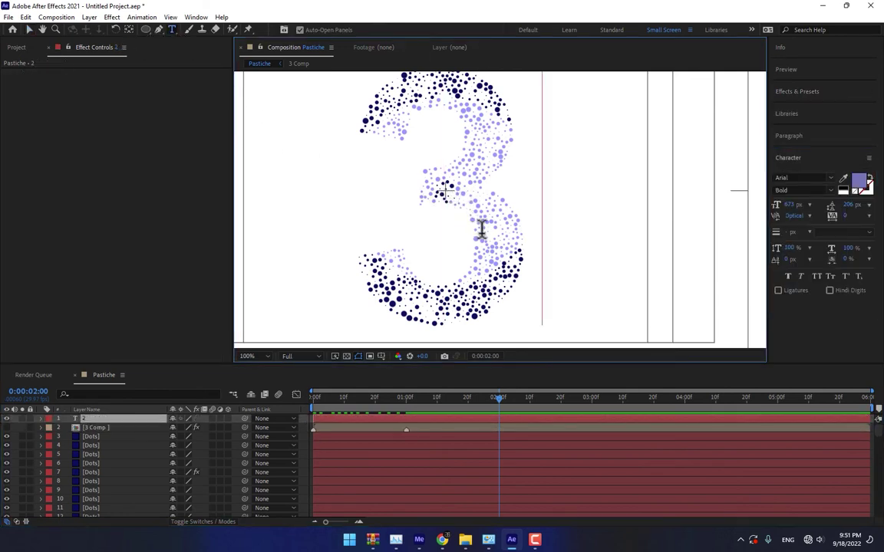
type("2")
left_click(27, 30)
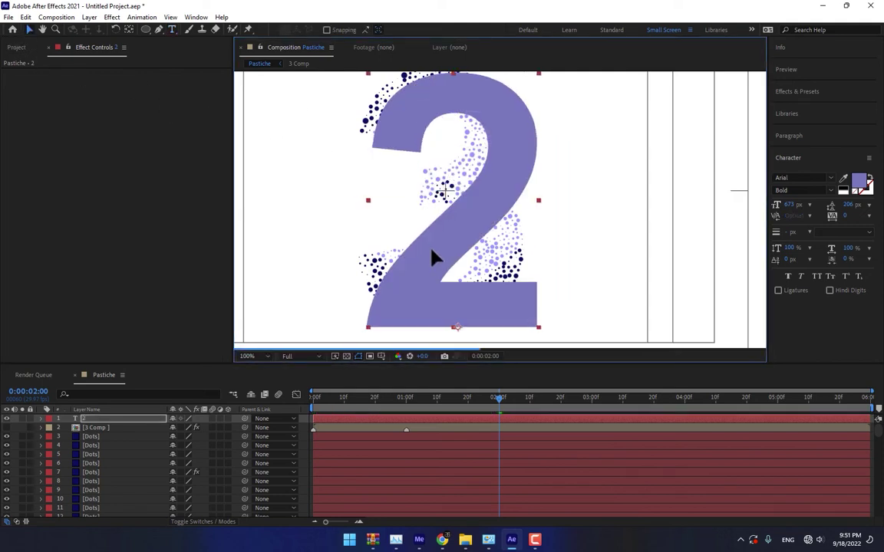
key("Left")
key("Left")
key("Left")
key("Left")
key("Left")
key("Left")
key("comma")
key("comma")
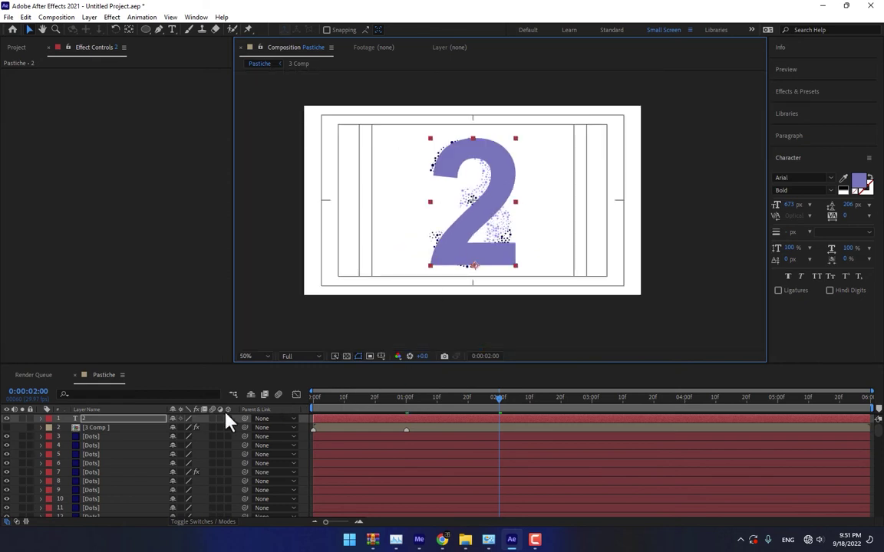
Pre-compose the 2 text layer into a composition named '2 Comp'
right_click(141, 426)
left_click(193, 358)
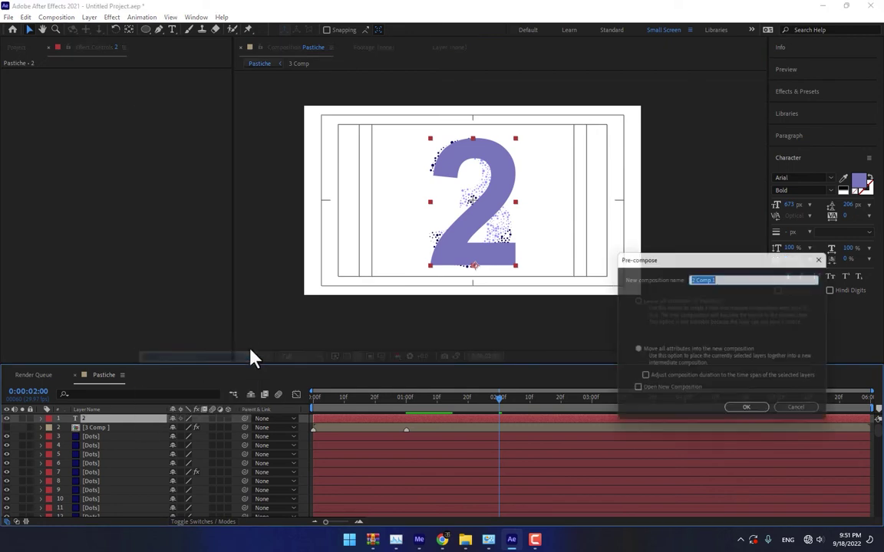
left_click(718, 277)
key("BackSpace")
key("BackSpace")
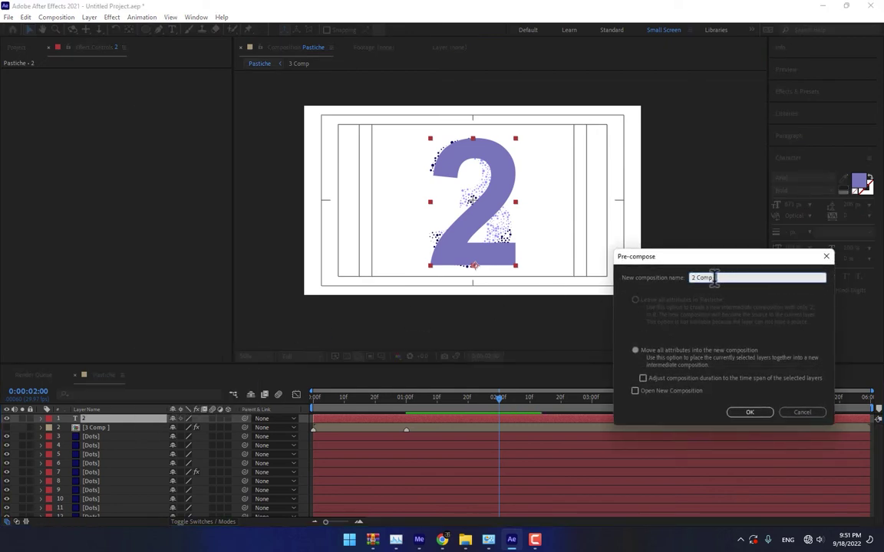
left_click(738, 414)
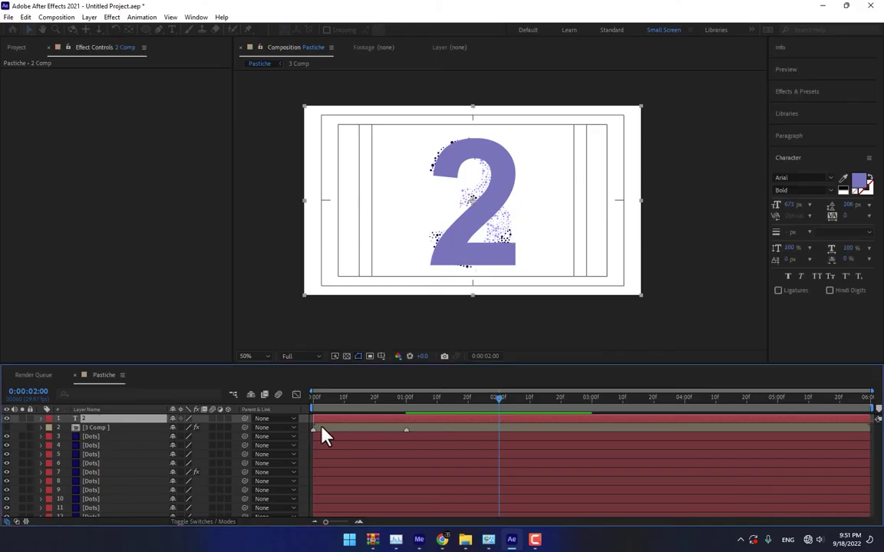
Start 2 Comp at 2 seconds, reapply Pastiche, and place it below 3 Comp
left_click_drag(315, 421, 491, 418)
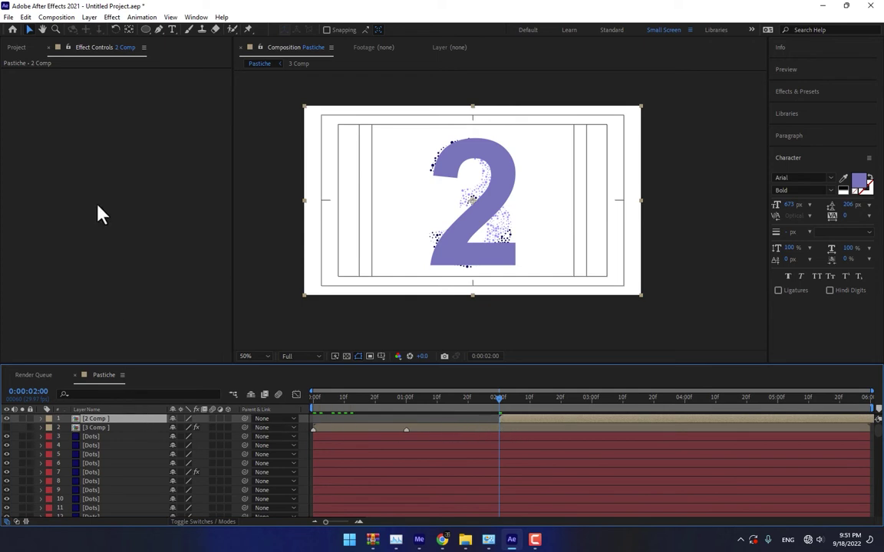
left_click(111, 16)
left_click(135, 40)
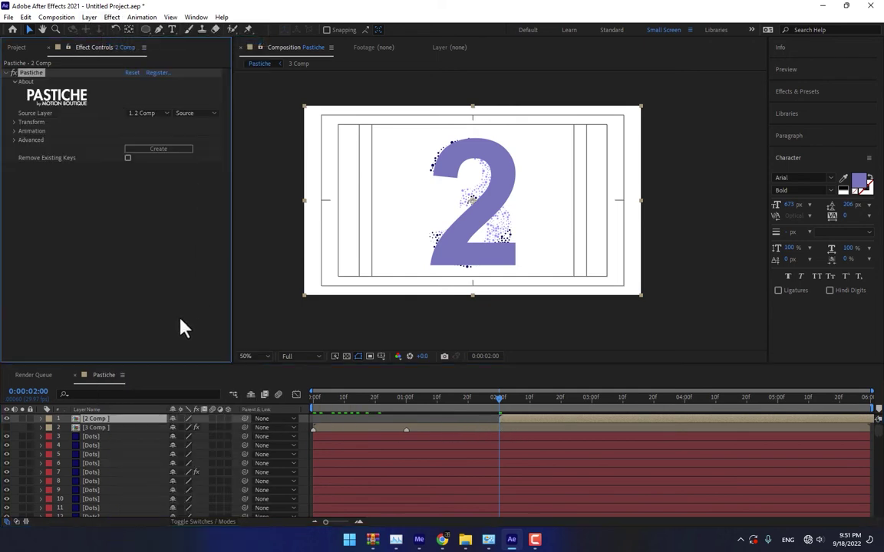
left_click_drag(94, 425, 97, 440)
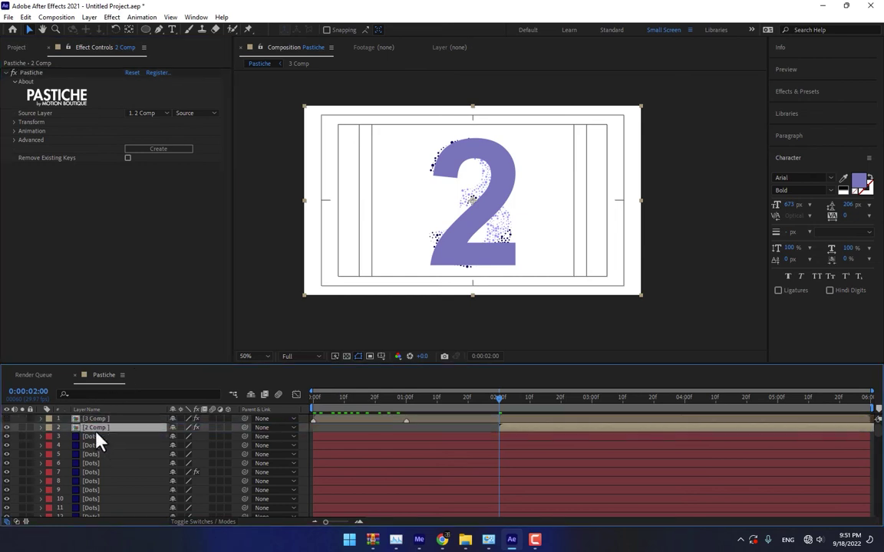
Set 2 Comp's Pastiche Position and Scale to Use Previous Value
left_click(16, 123)
left_click(146, 131)
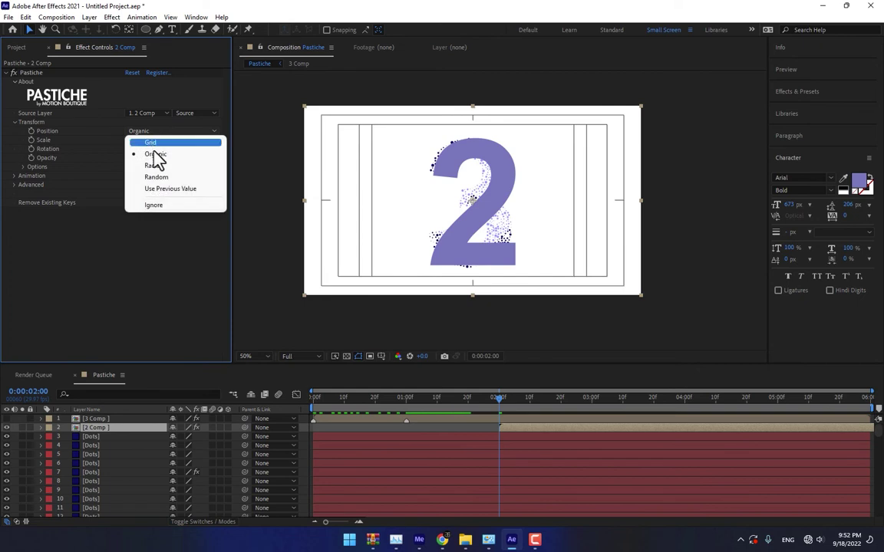
left_click(156, 153)
left_click(155, 141)
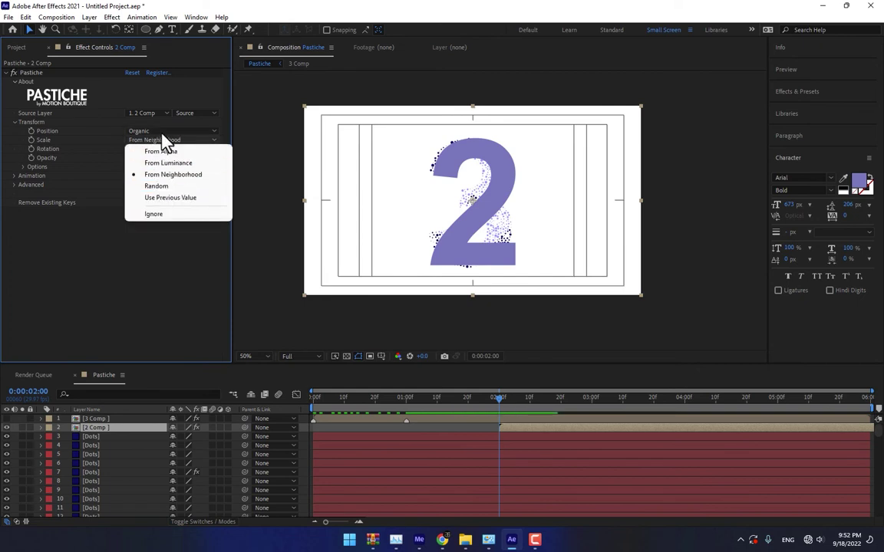
left_click(161, 131)
left_click(168, 188)
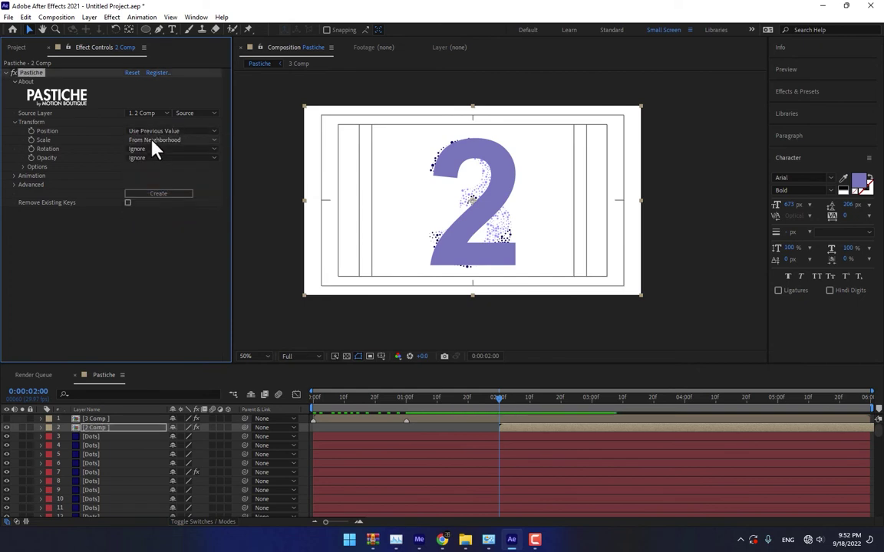
left_click(156, 140)
left_click(163, 198)
Create the Pastiche transition keyframe at 2 seconds and check the 3-second mark
left_click(501, 431)
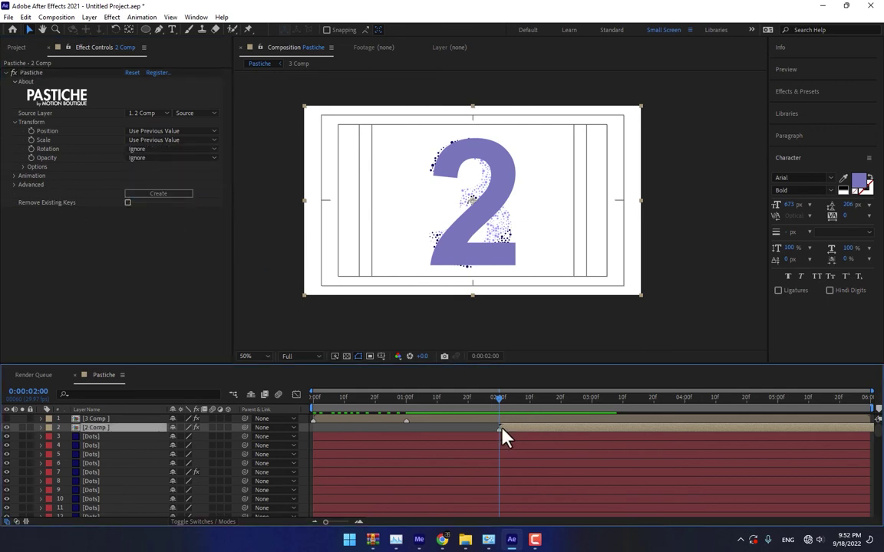
left_click(591, 399)
left_click(500, 400)
left_click_drag(30, 134, 600, 405)
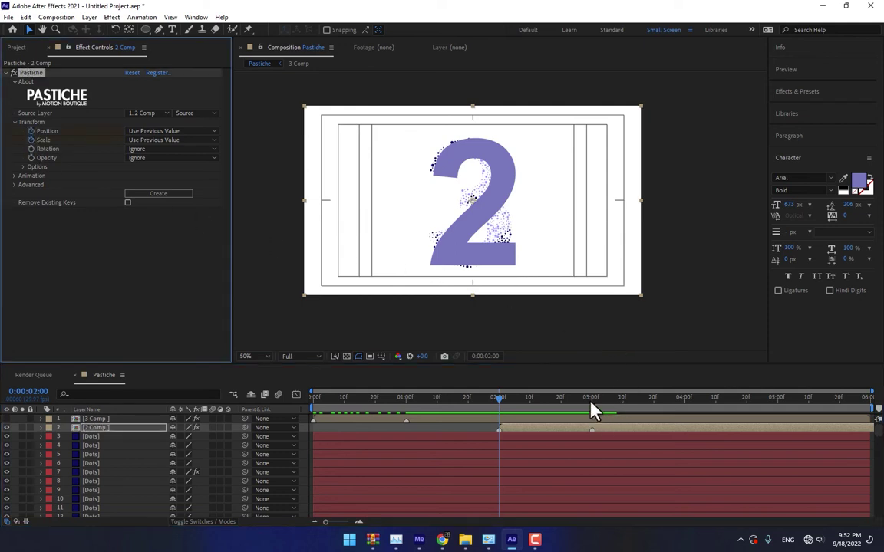
At 3 seconds, set 2 Comp's Pastiche Position to Organic and Scale to Random
left_click(590, 406)
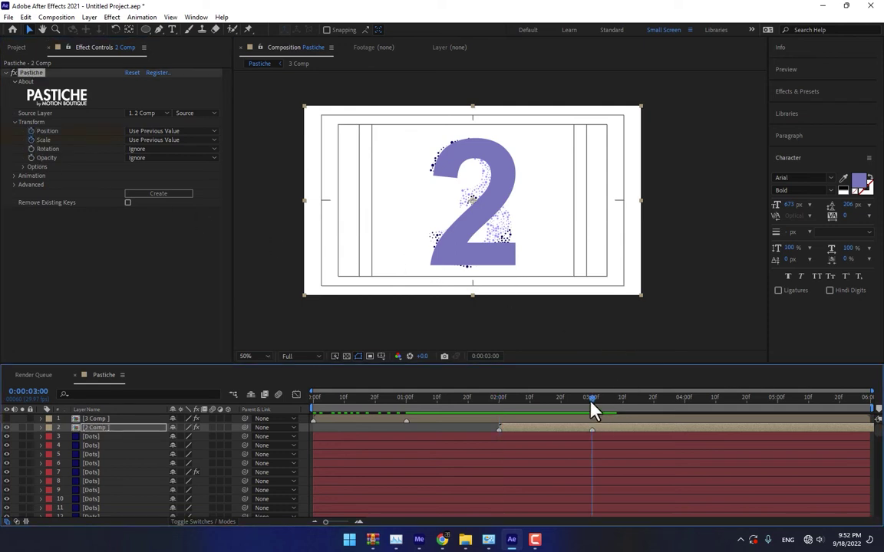
left_click(149, 133)
left_click(154, 153)
left_click(152, 140)
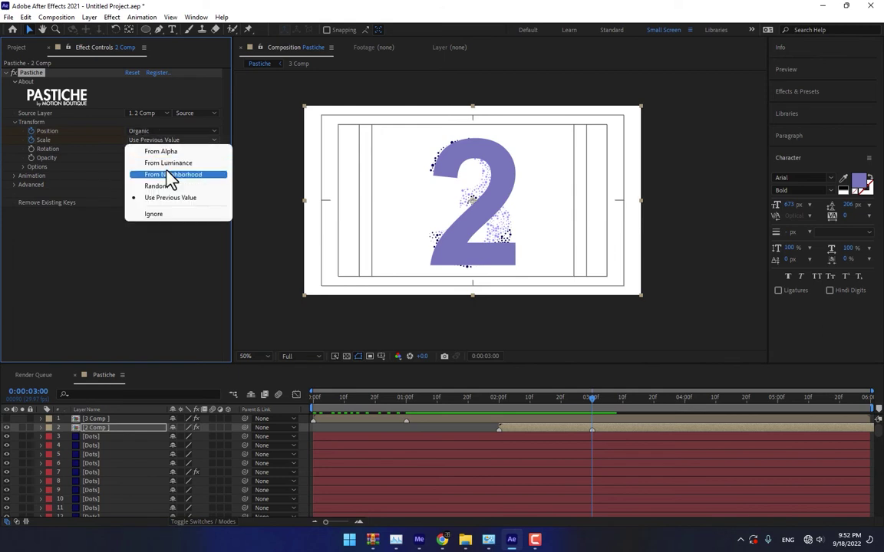
left_click(162, 186)
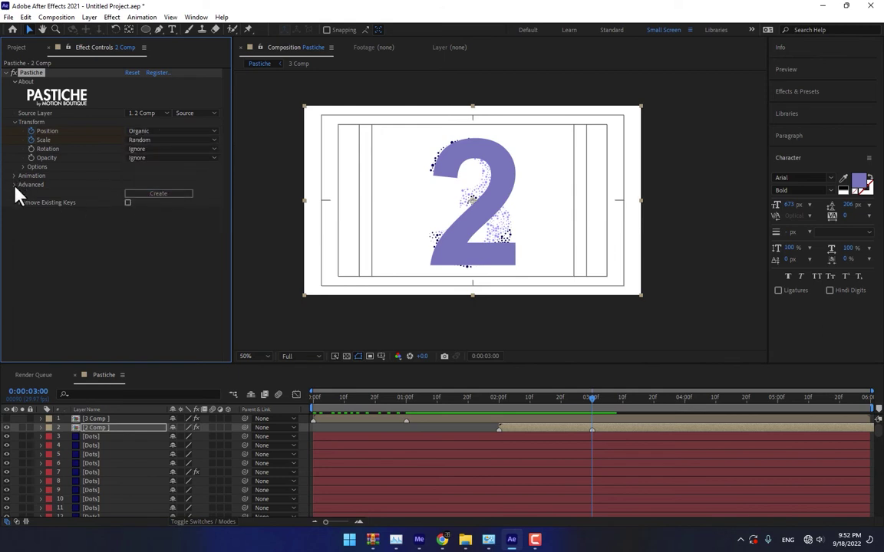
Use From Layer Markers, Punchy In and Out, and Inner Half Circle, then create the keys
left_click(14, 185)
left_click(14, 177)
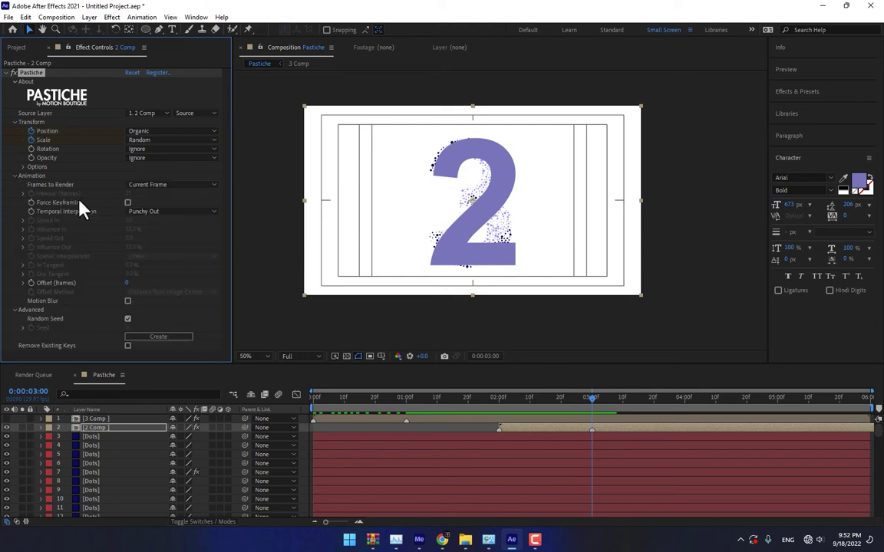
left_click(153, 185)
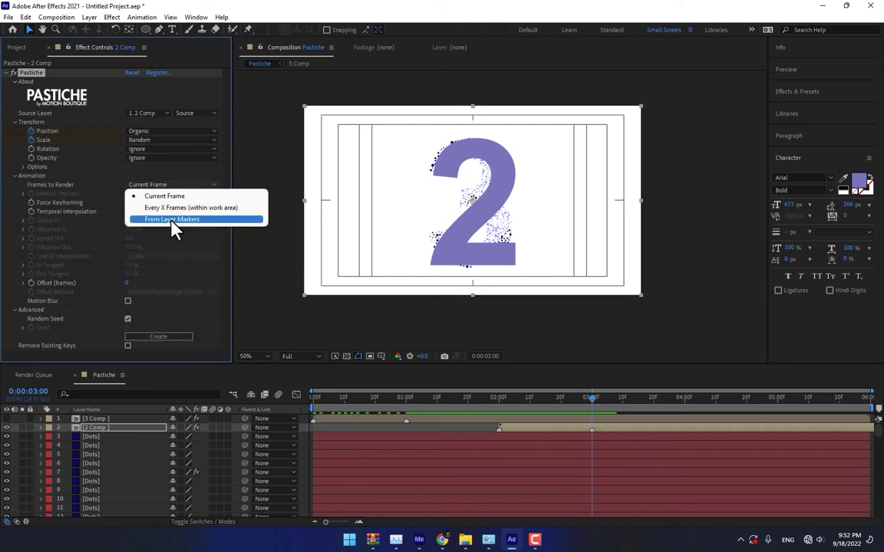
left_click(173, 220)
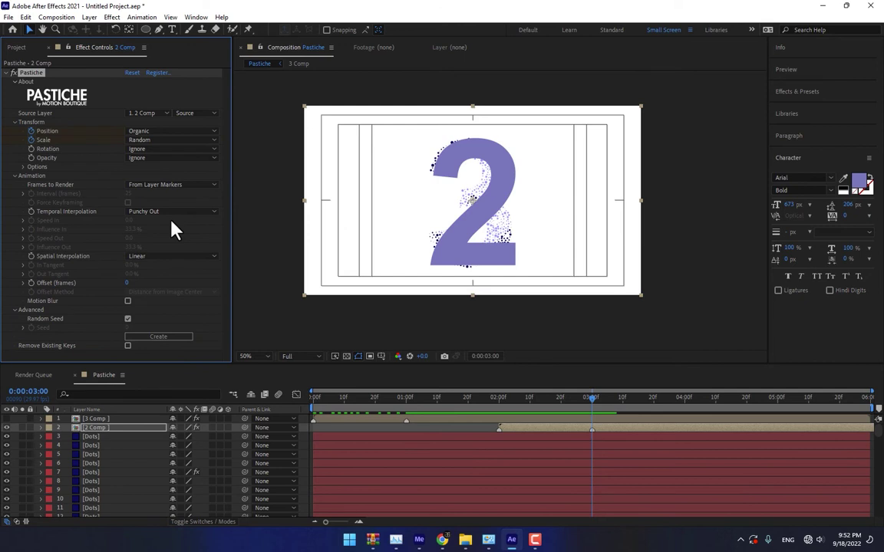
left_click(176, 212)
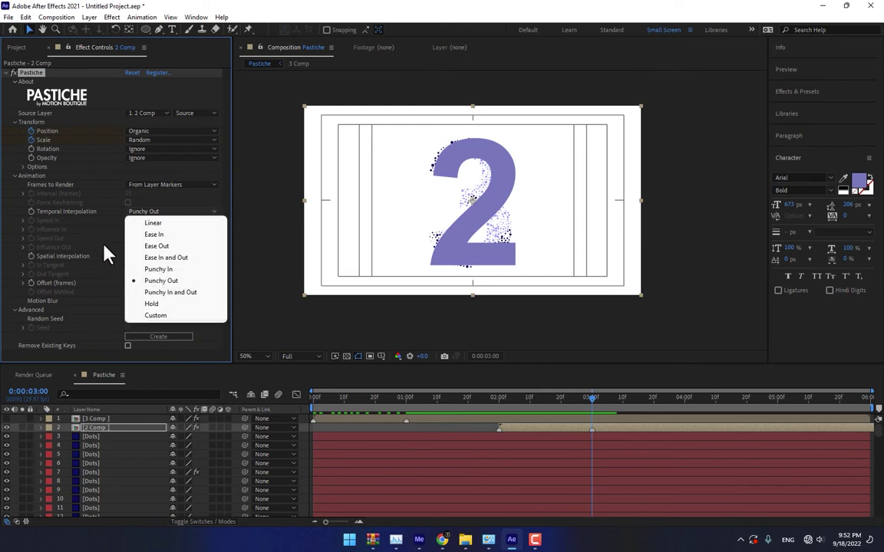
left_click(175, 294)
left_click(167, 257)
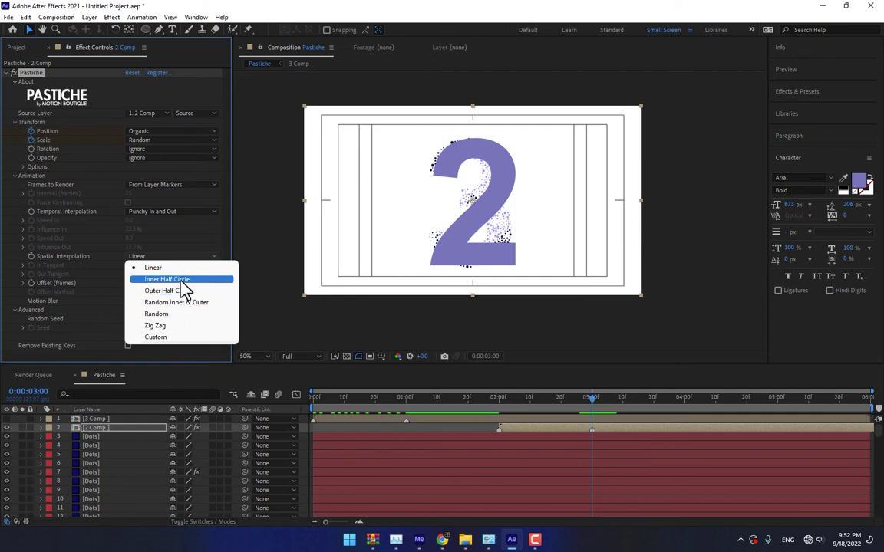
left_click(185, 280)
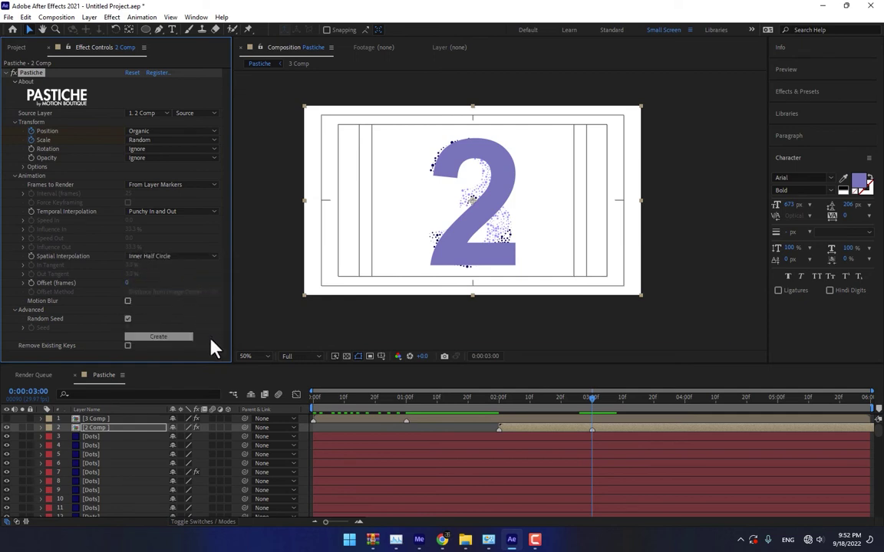
left_click(158, 349)
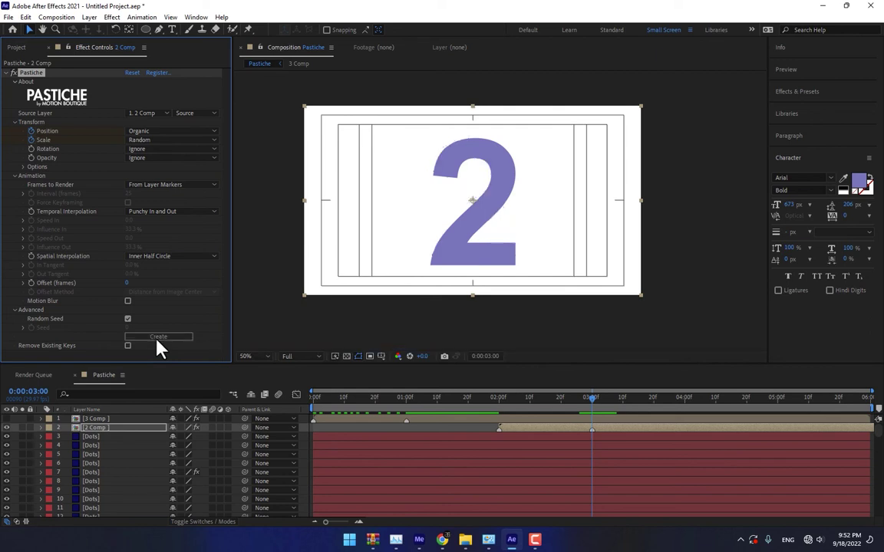
Hide the original 2 Comp layer and scrub to preview the 3-to-2 dot transition
left_click(7, 427)
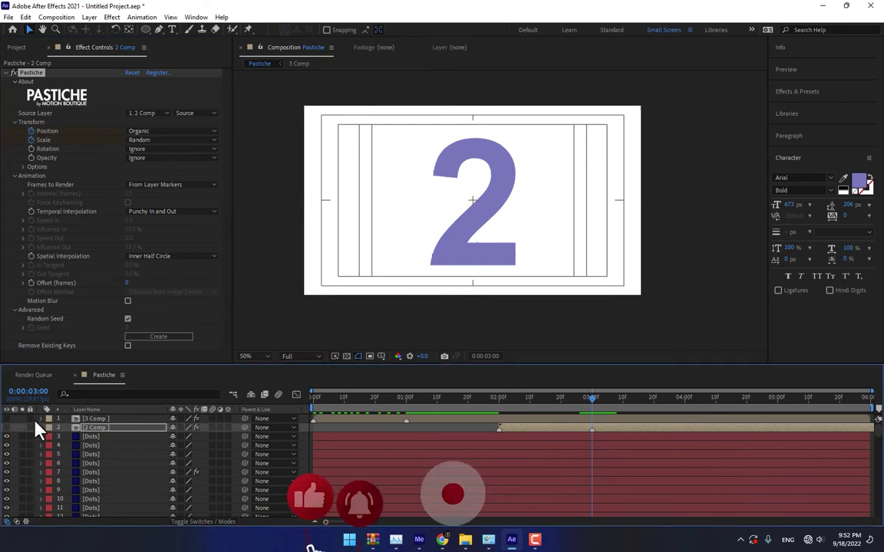
left_click(322, 404)
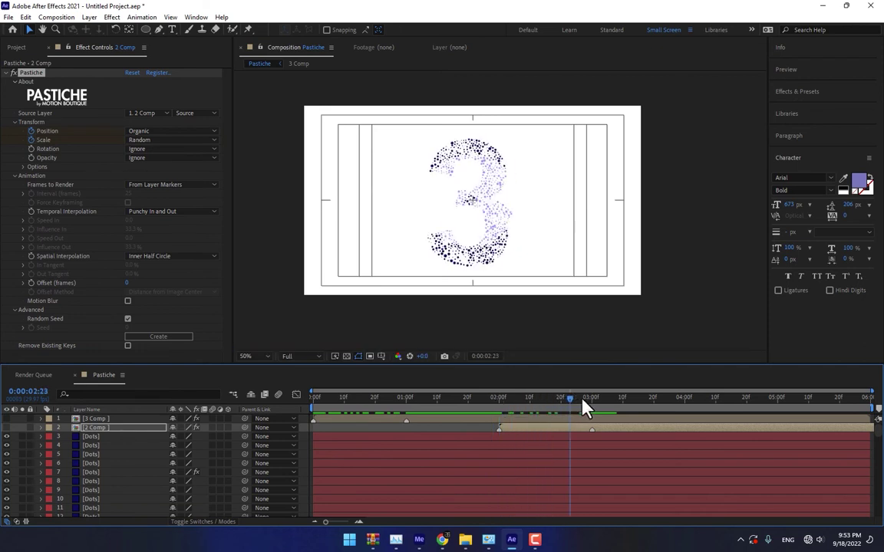
mouse_move(587, 404)
left_mouse_down()
mouse_move(533, 412)
mouse_move(595, 410)
left_mouse_up()
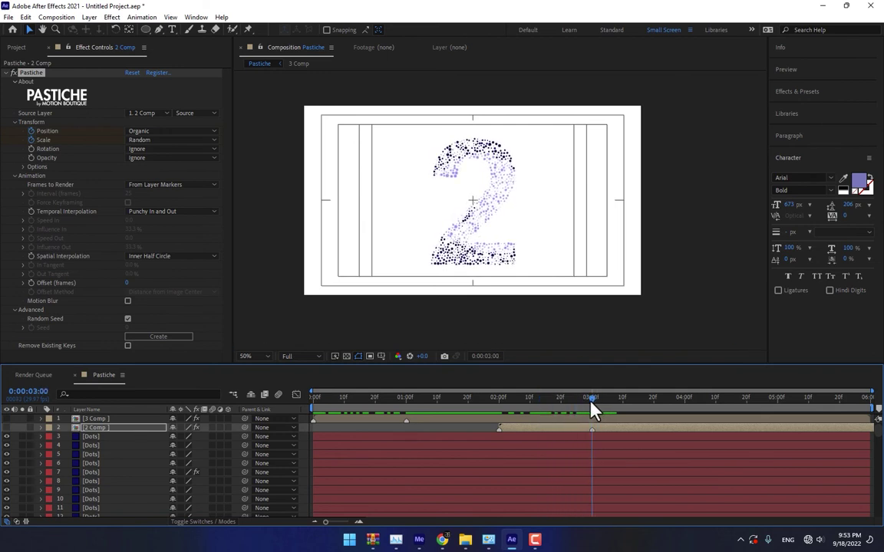
Add a text layer reading '1' to the composition
left_click(172, 29)
left_click(477, 214)
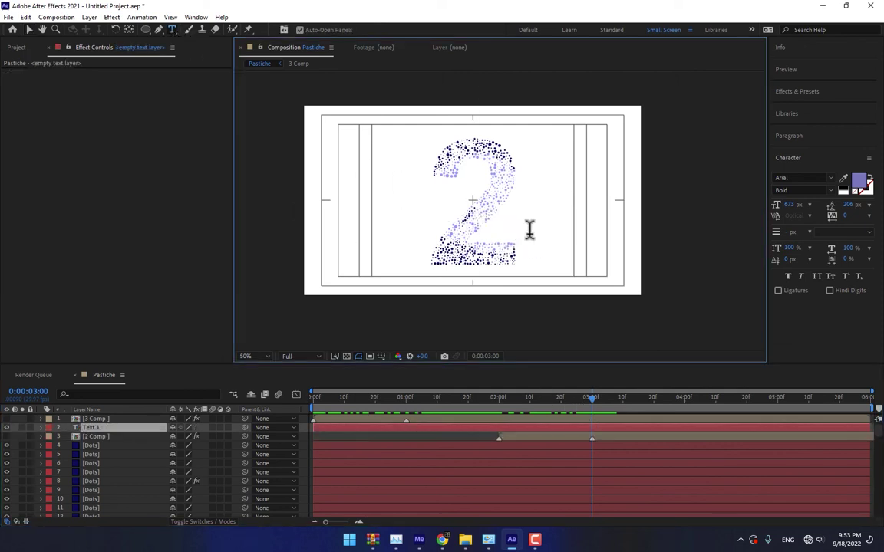
type("1")
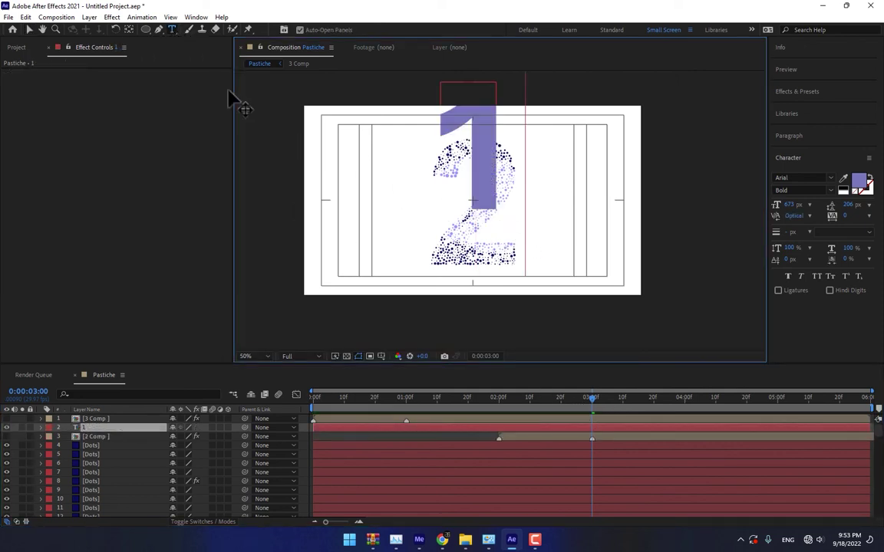
left_click(28, 31)
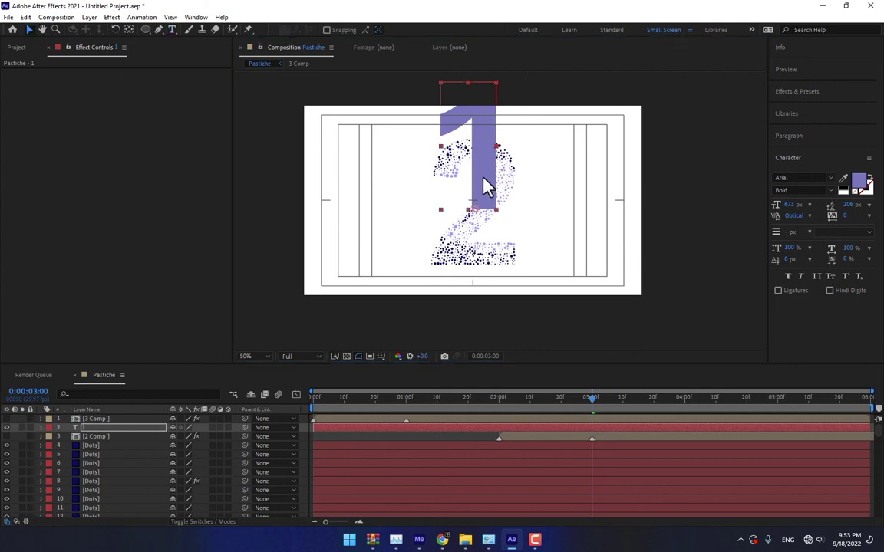
Pre-compose the 1 text layer into a new composition named '1 Comp'
left_click(484, 184)
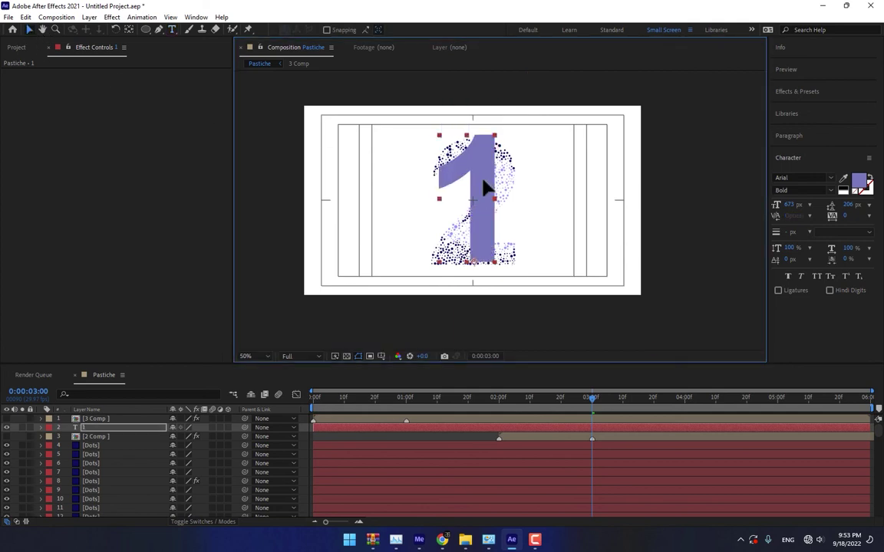
right_click(92, 427)
left_click(134, 366)
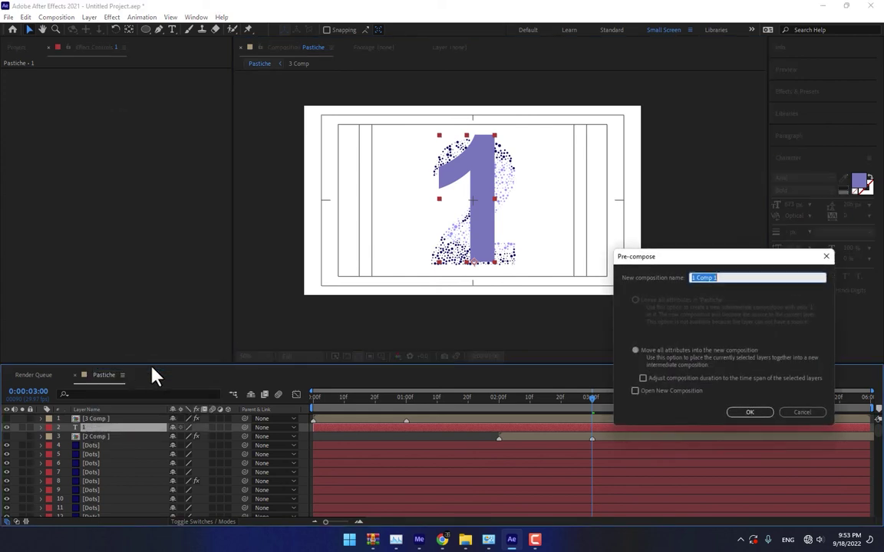
left_click(728, 278)
left_click_drag(690, 277, 712, 278)
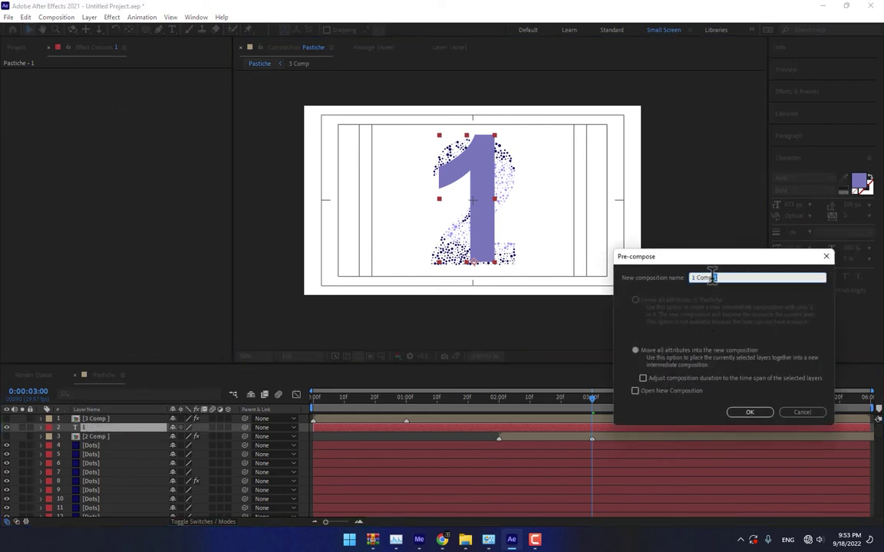
left_click(747, 414)
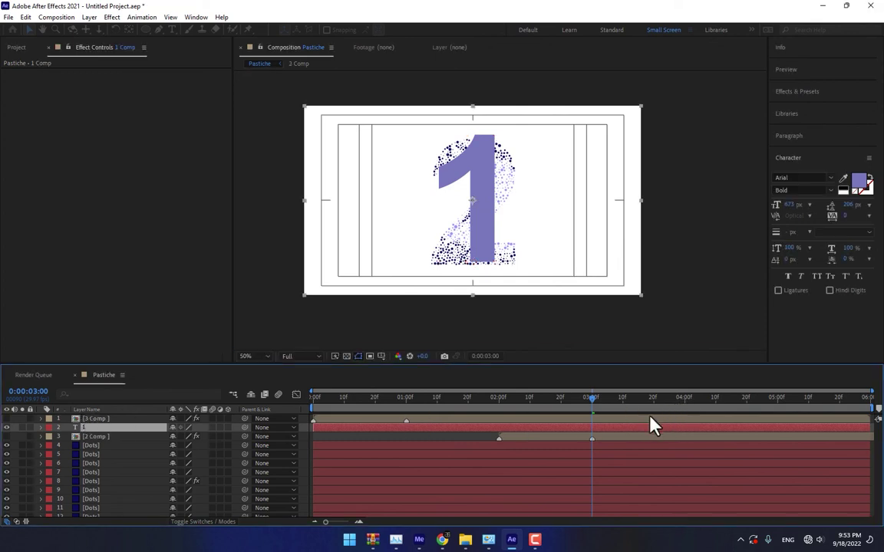
Place 1 Comp below 2 Comp and make it start at 4 seconds
mouse_move(151, 428)
left_mouse_down()
mouse_move(125, 428)
mouse_move(143, 444)
left_mouse_up()
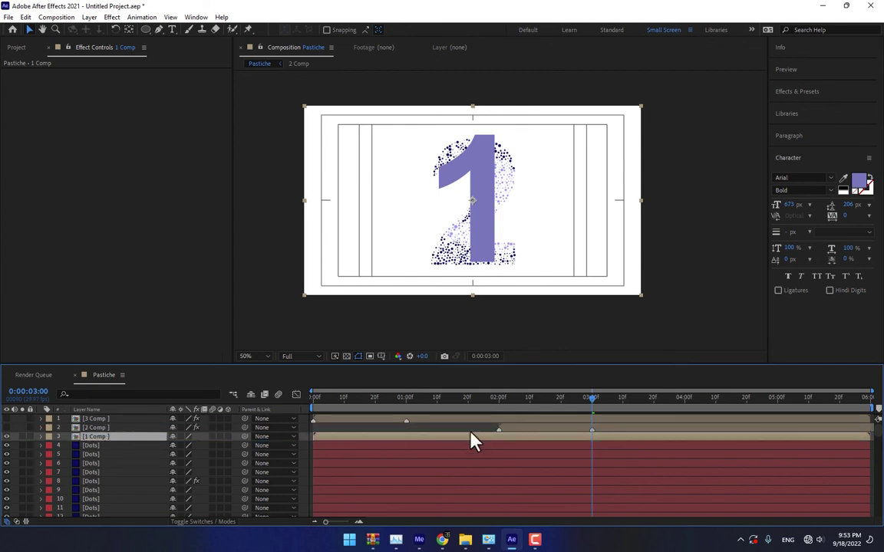
left_click_drag(315, 435, 684, 443)
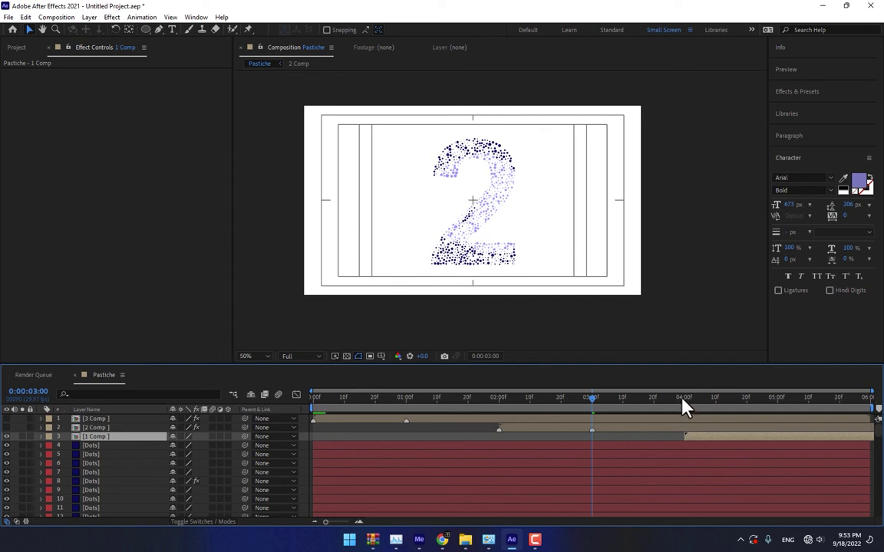
left_click(685, 407)
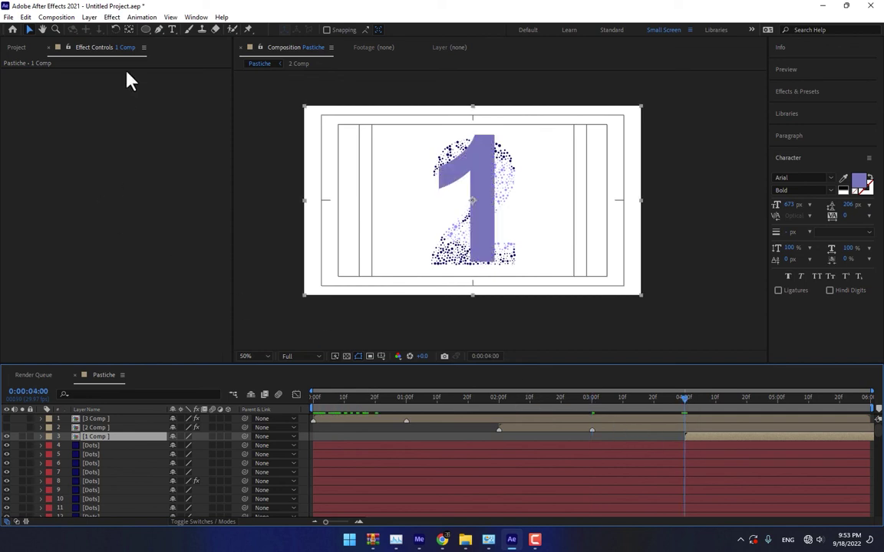
Apply Pastiche to 1 Comp with Position and Scale set to Use Previous Value
left_click(114, 17)
left_click(142, 49)
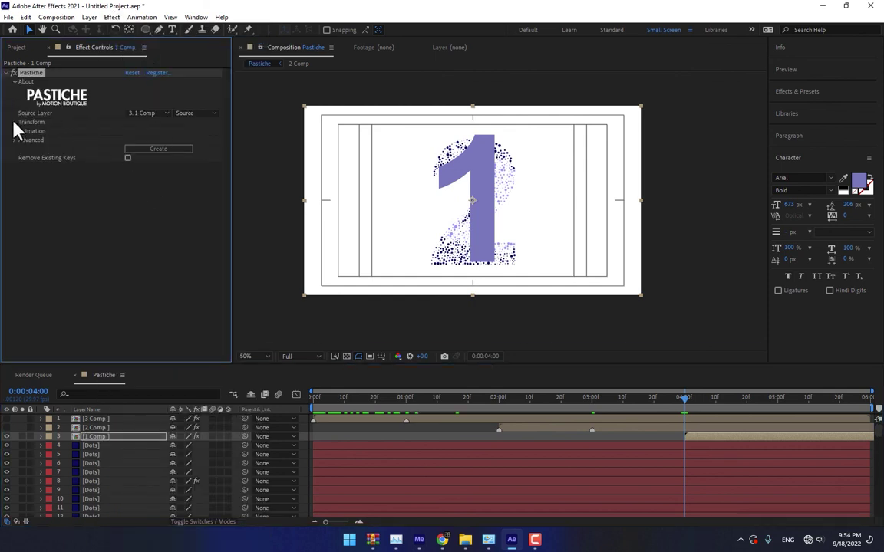
left_click(15, 123)
left_click(142, 132)
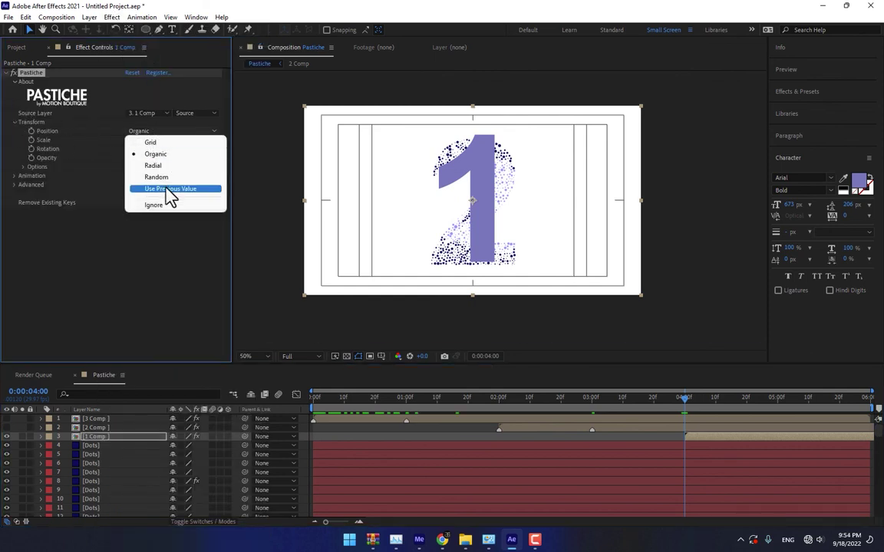
left_click(170, 189)
left_click(154, 140)
left_click(170, 200)
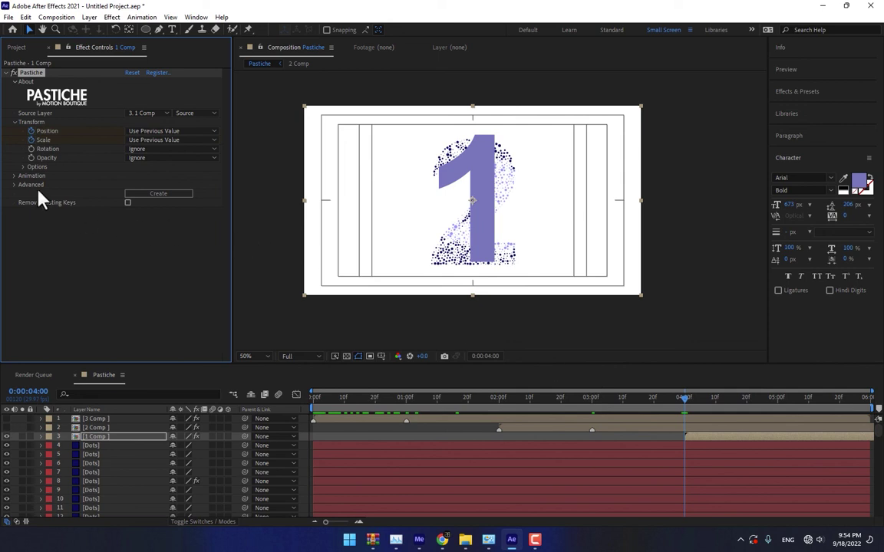
left_click(698, 440)
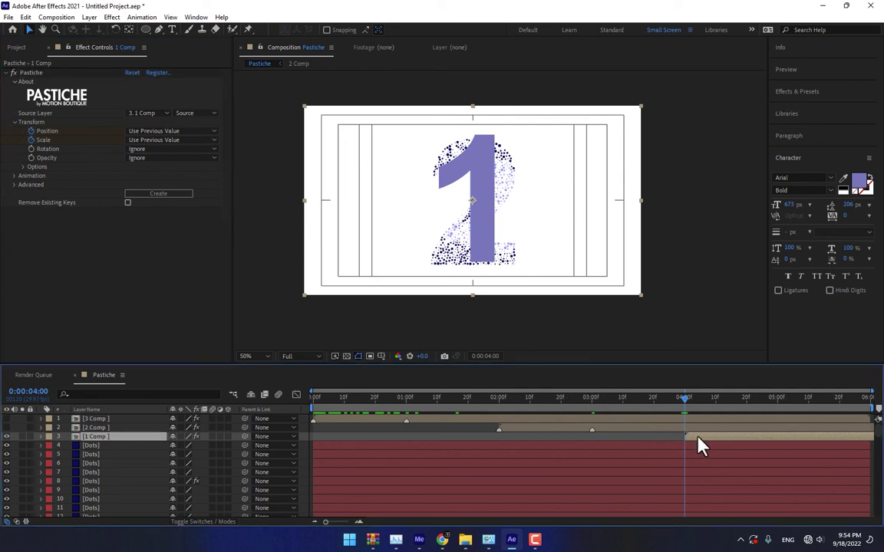
left_click(777, 405)
left_click(684, 399)
At 5 seconds, set Pastiche Position to Organic and Scale to Random
left_click(776, 399)
left_click(165, 131)
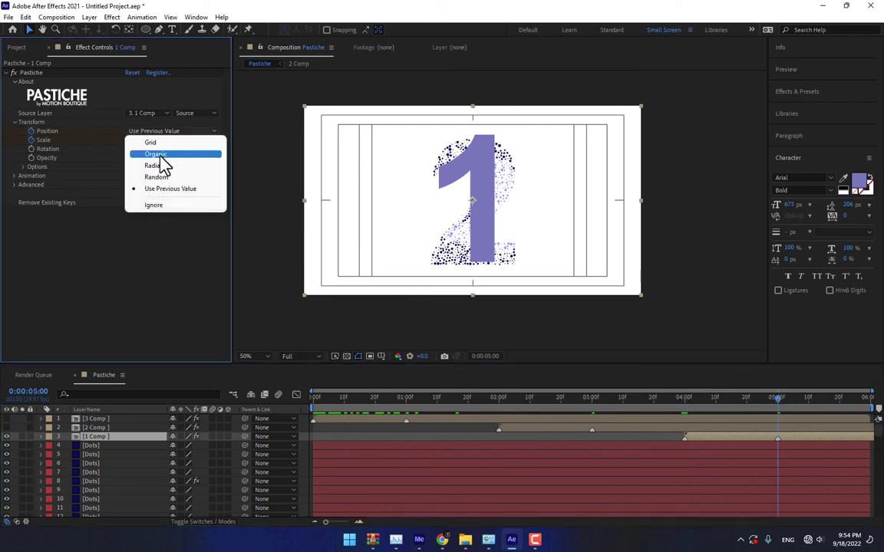
left_click(161, 154)
left_click(152, 140)
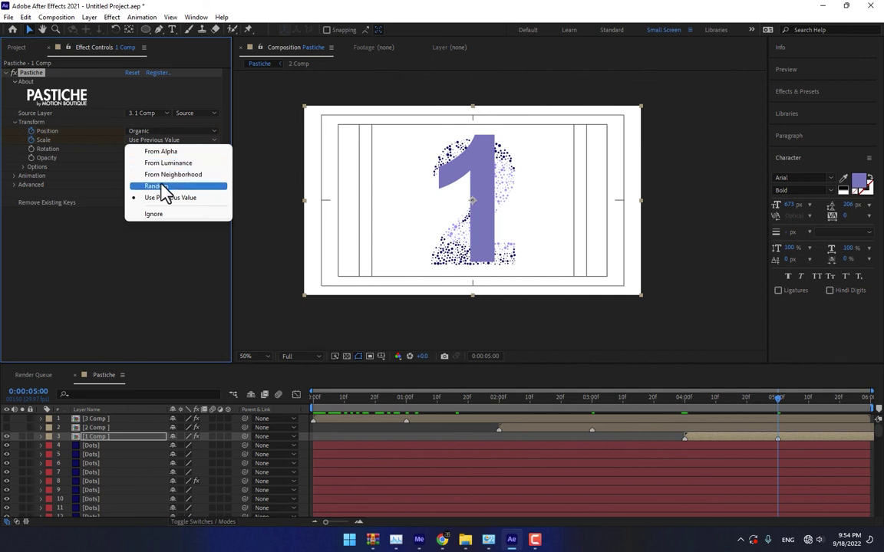
left_click(161, 186)
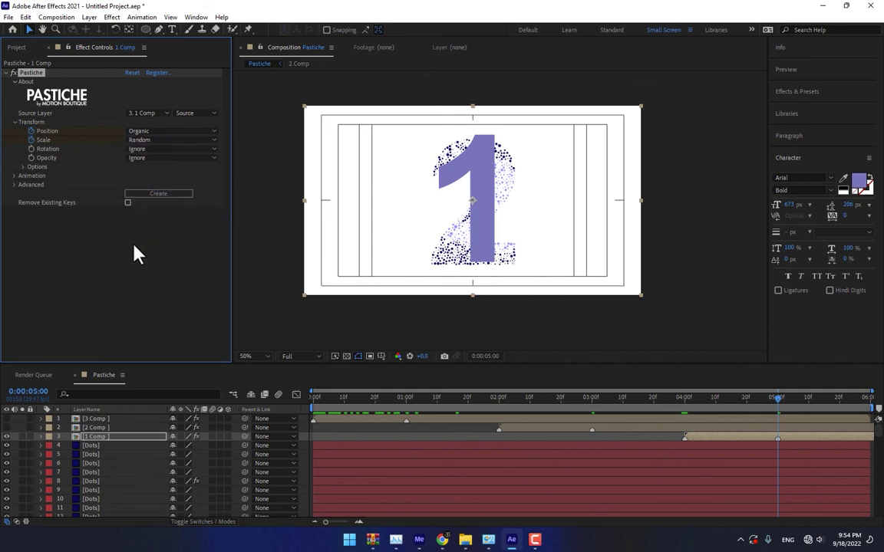
Set Layer Order to By Distance from Comp Center and Frames to Render to From Layer Markers
left_click(22, 168)
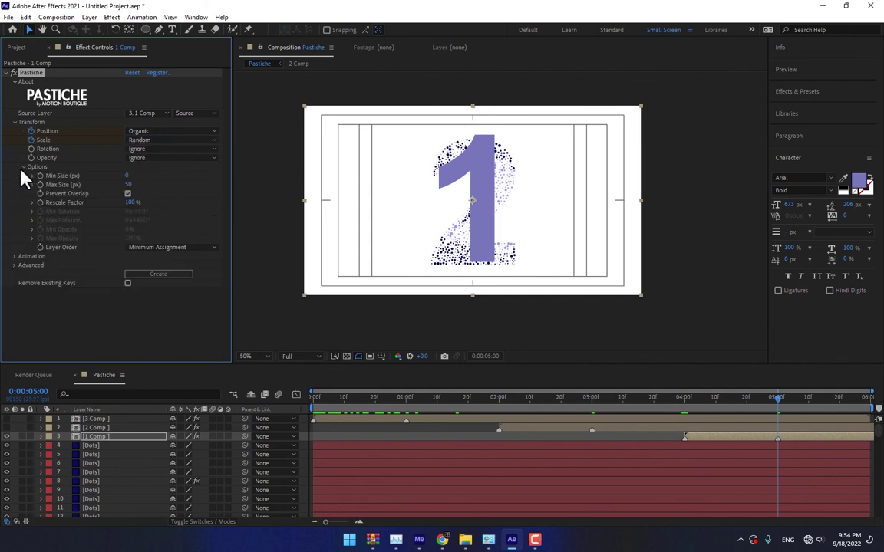
left_click(181, 245)
left_click(192, 305)
left_click(15, 256)
scroll(46, 263, "down", 1)
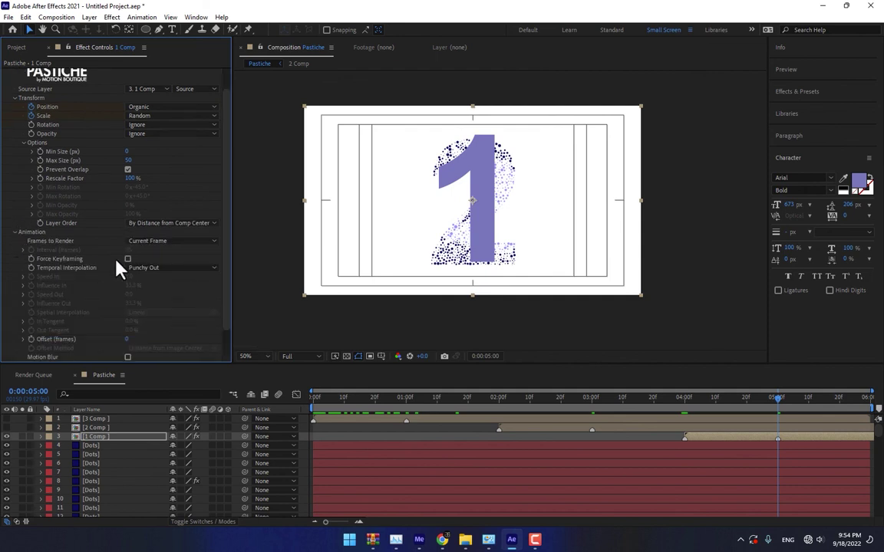
left_click(178, 247)
left_click(185, 277)
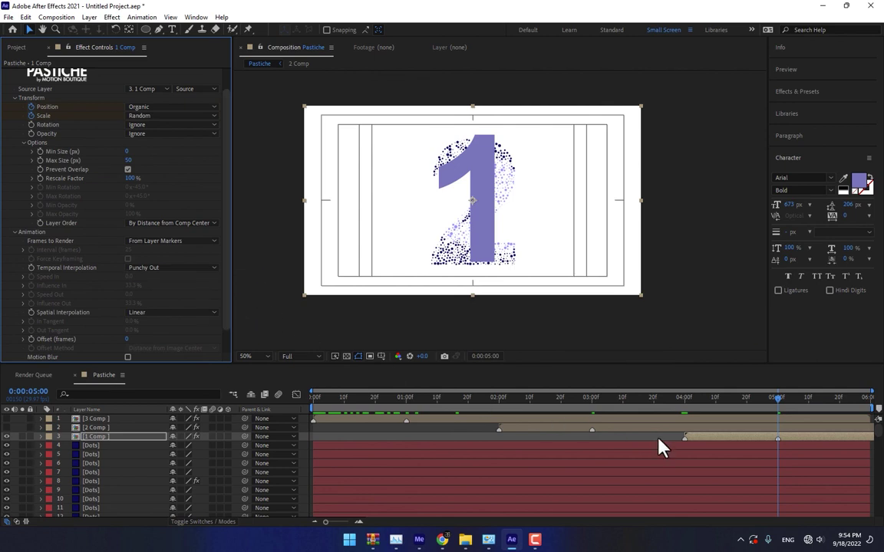
scroll(222, 291, "down", 1)
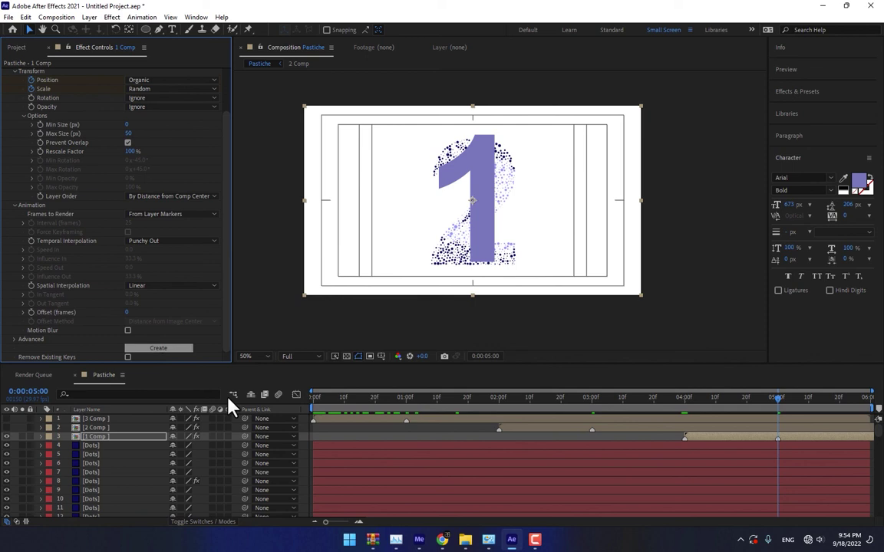
Hide the original 1 Comp layer and scrub around 4–5 seconds to check the dotted 1 transition
left_click(7, 436)
left_click_drag(684, 410, 777, 404)
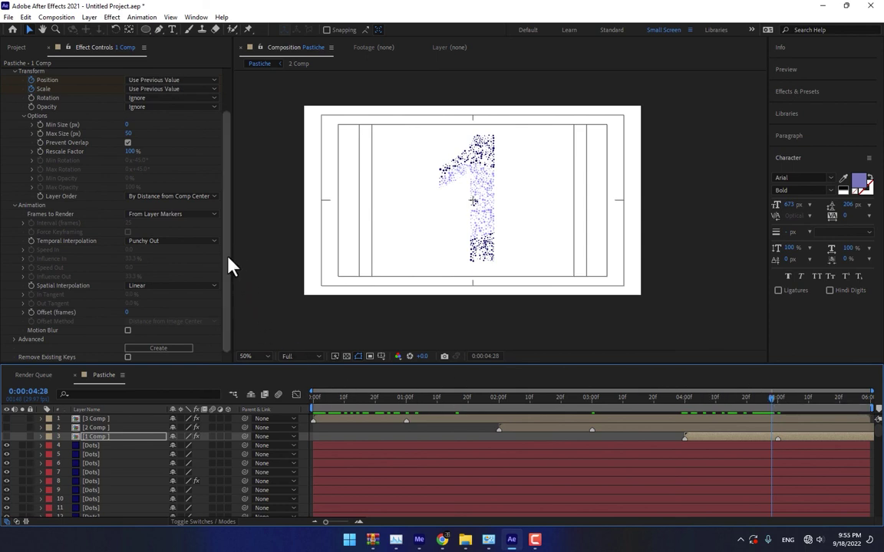
left_click_drag(227, 258, 227, 208)
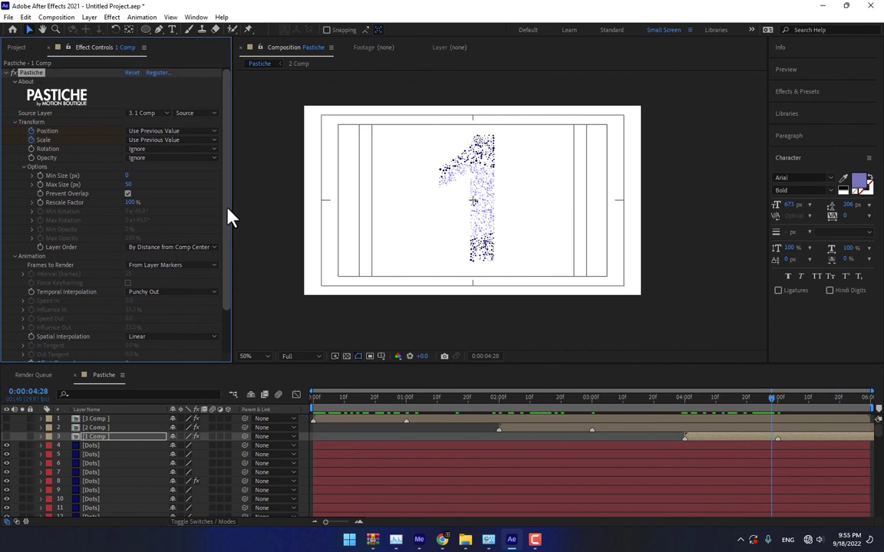